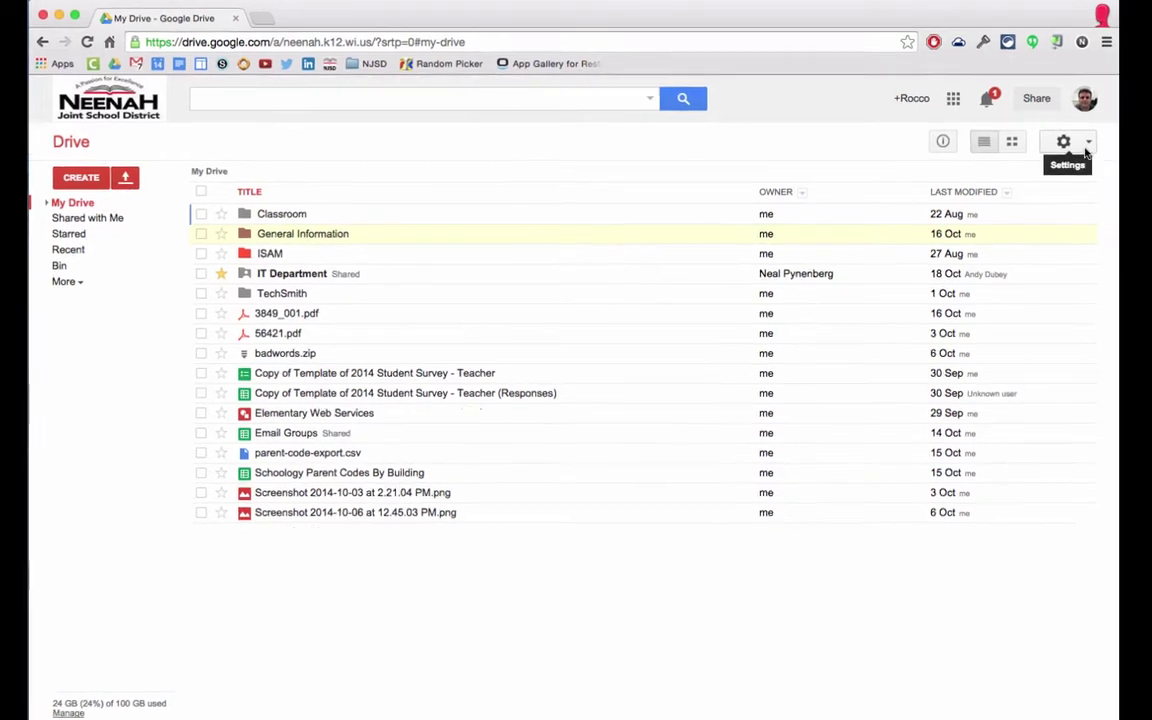
Switch to the new Drive experience and review the item types available for creation, including the additional ones.
left_click(1086, 149)
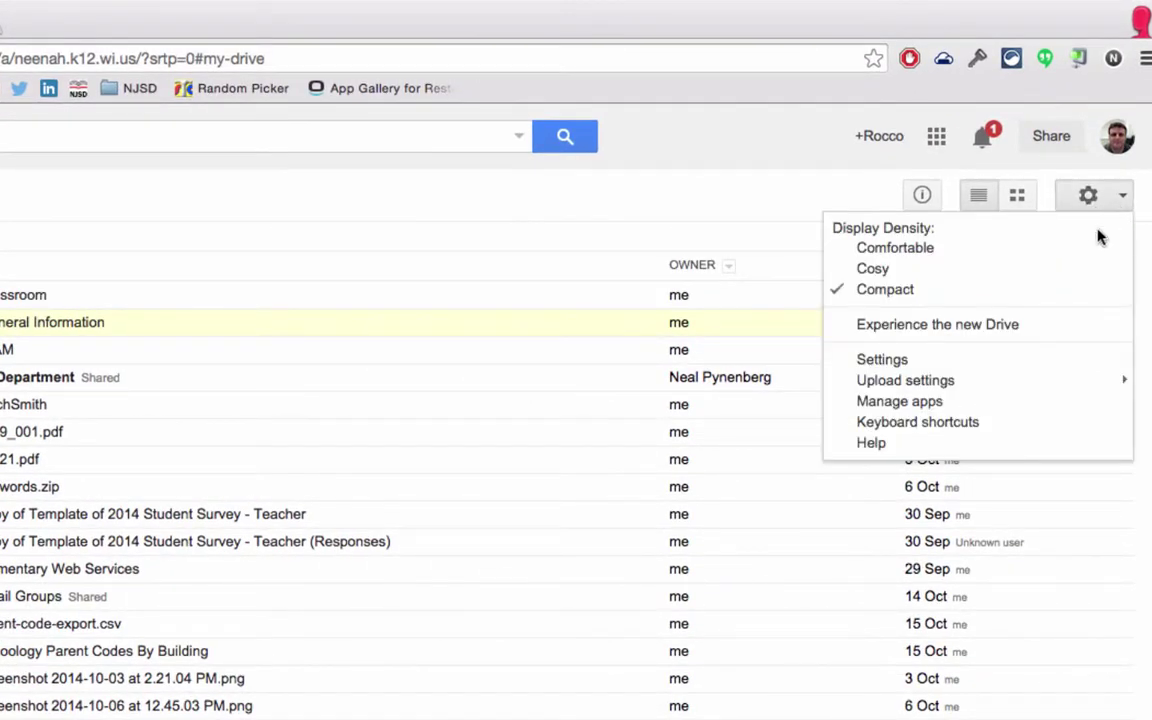
left_click(1047, 338)
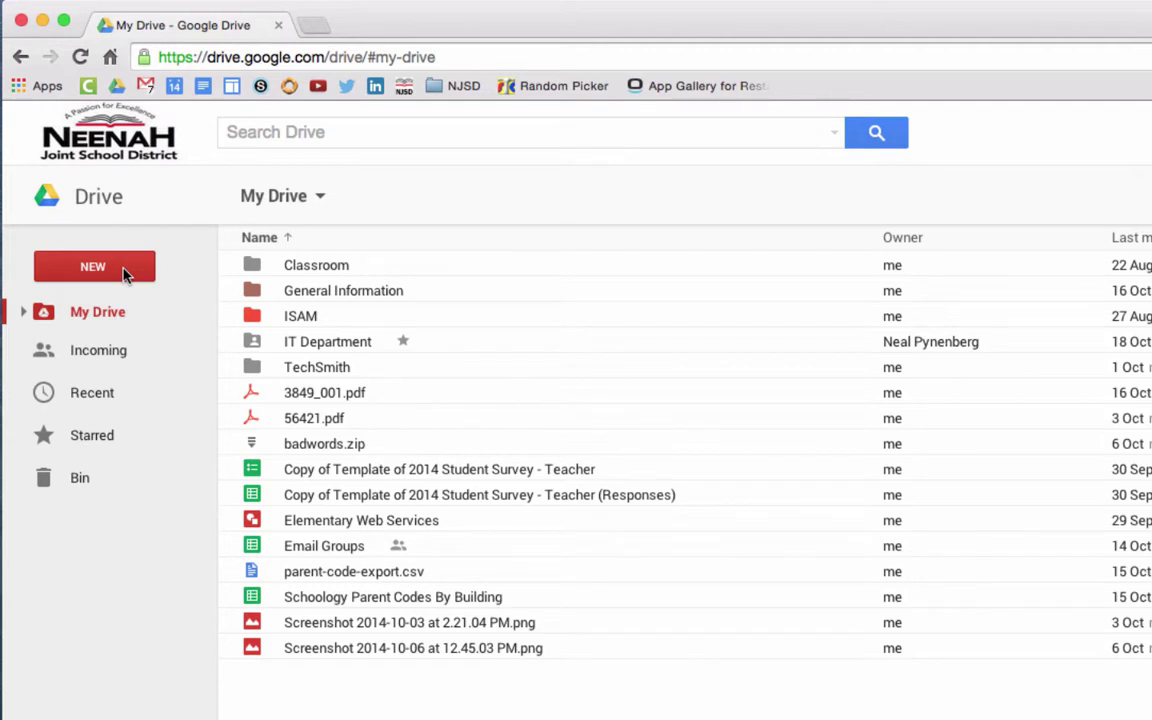
left_click(124, 269)
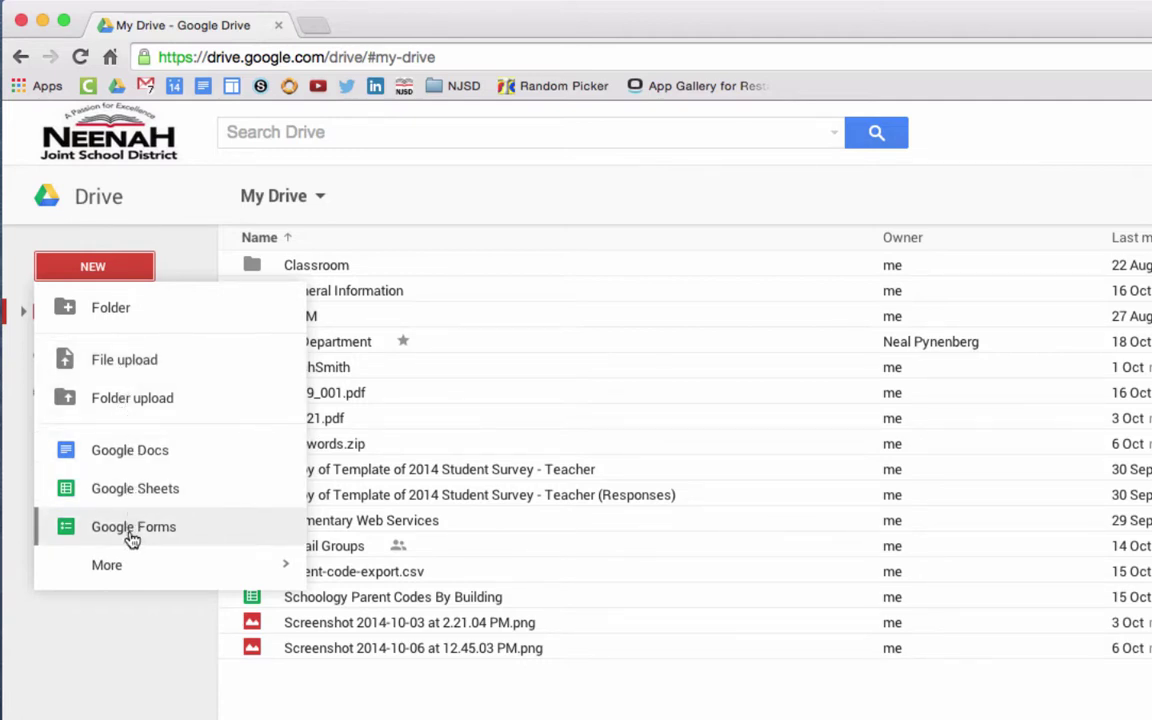
mouse_move(131, 573)
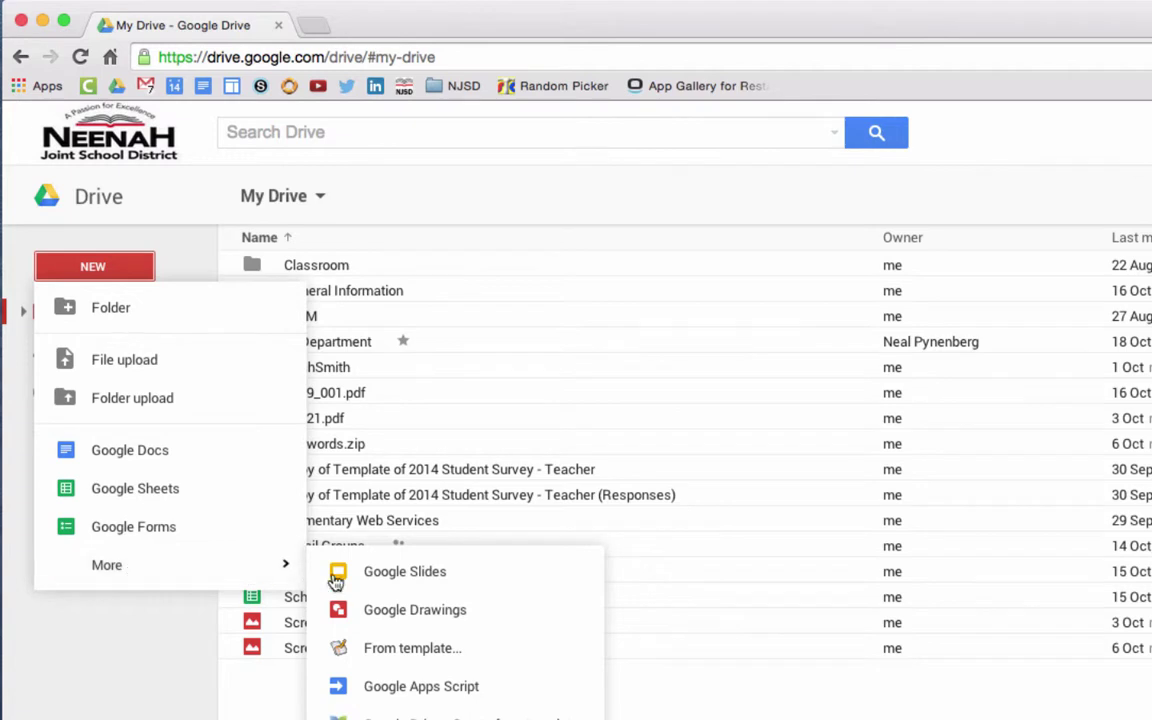
left_click(105, 688)
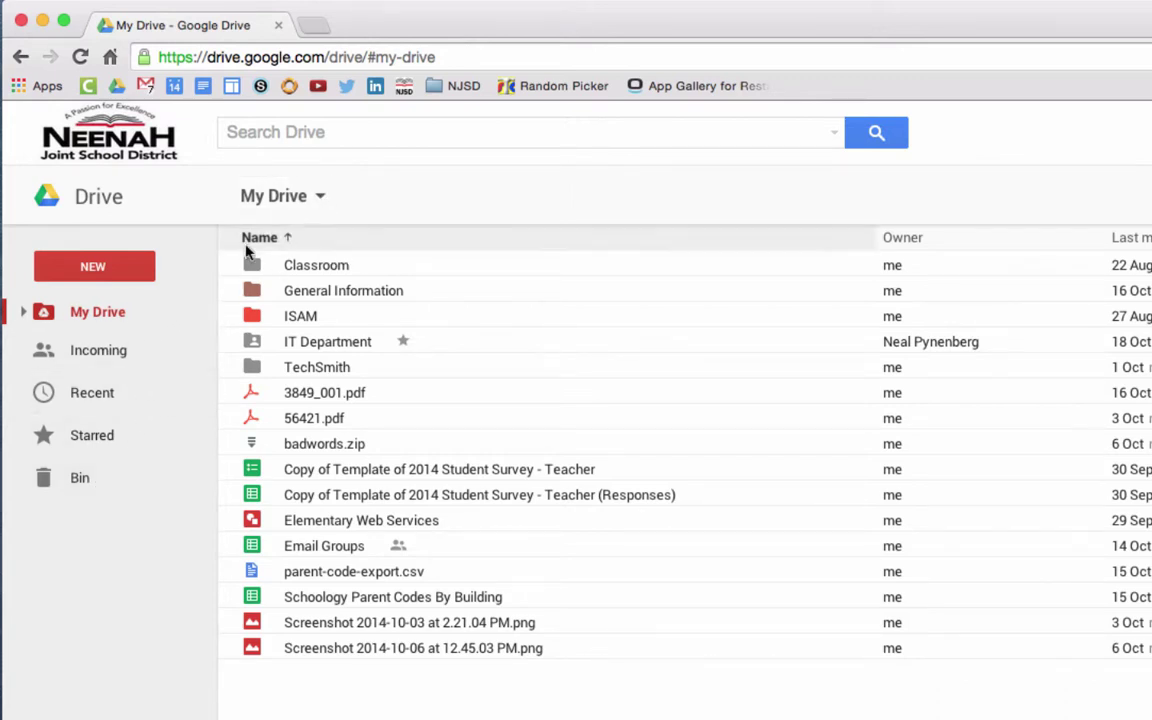
Open the General Information folder and review the actions available for it.
left_click(327, 292)
double_click(328, 292)
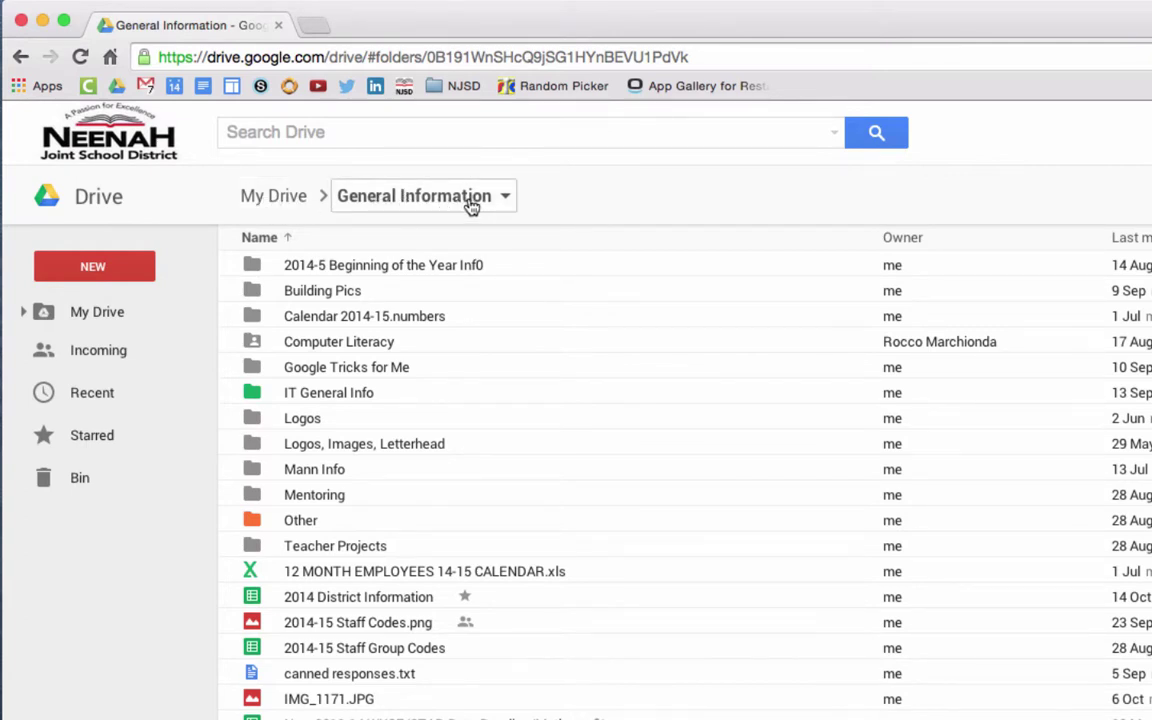
left_click(507, 199)
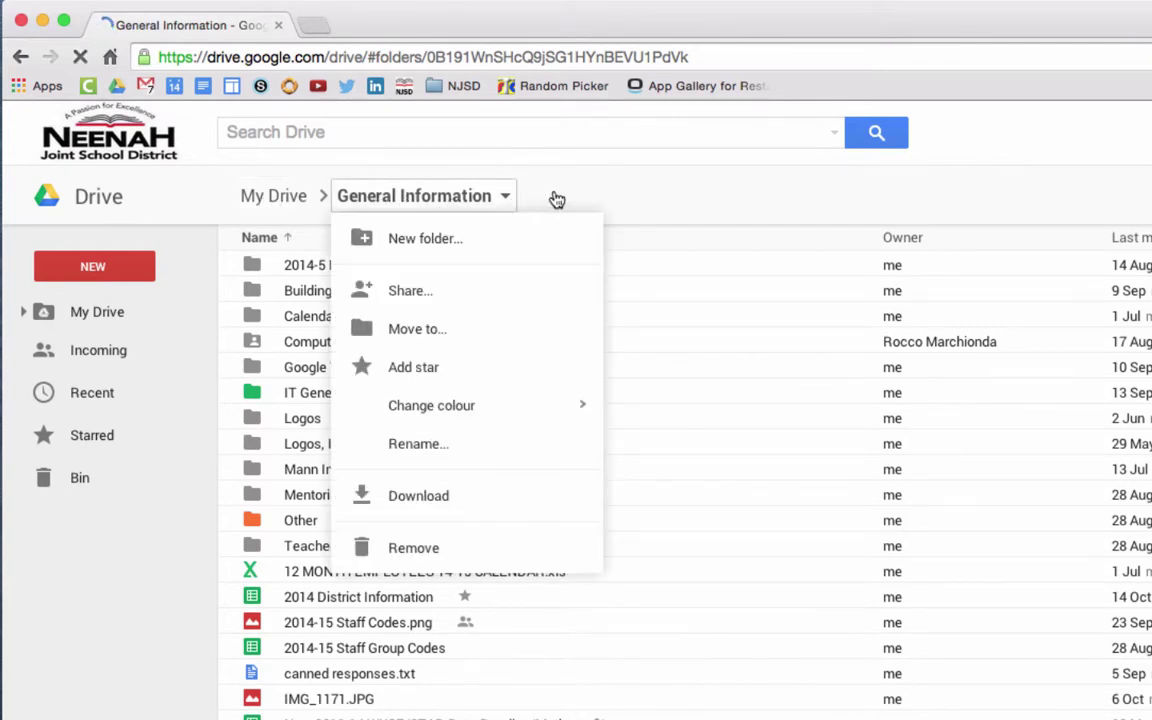
left_click(509, 199)
left_click(507, 199)
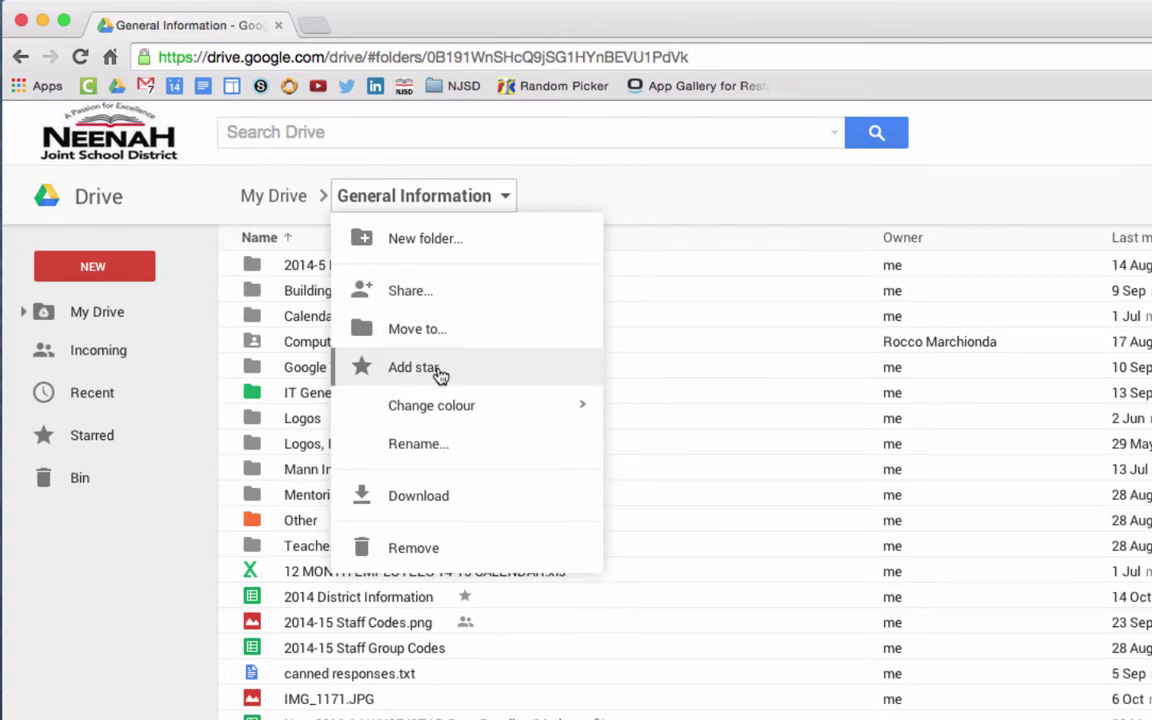
mouse_move(445, 408)
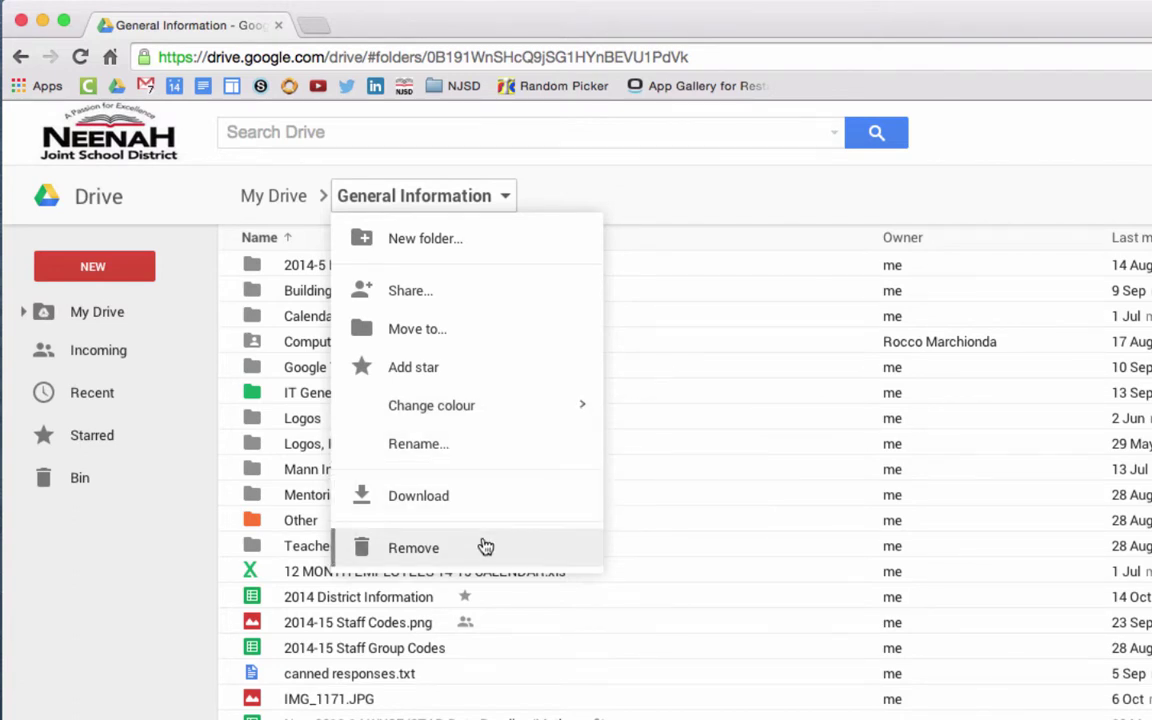
left_click(571, 218)
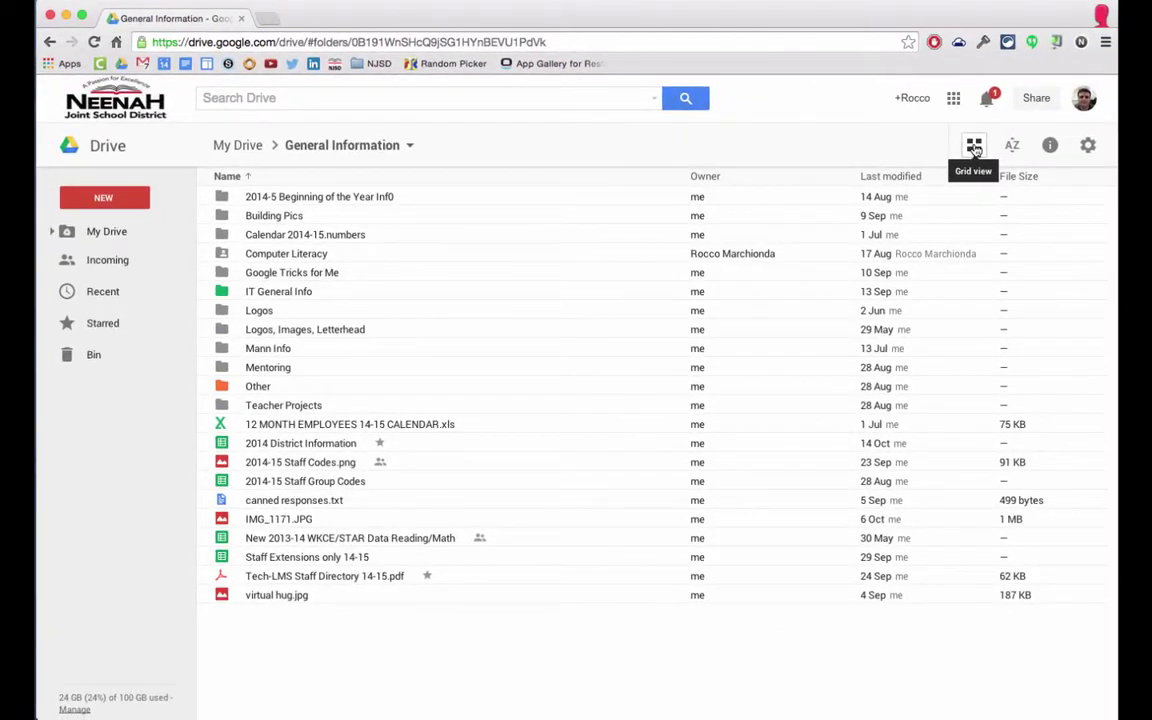
Preview the folder's contents in grid view, return to list view and check the available sort options.
left_click(974, 146)
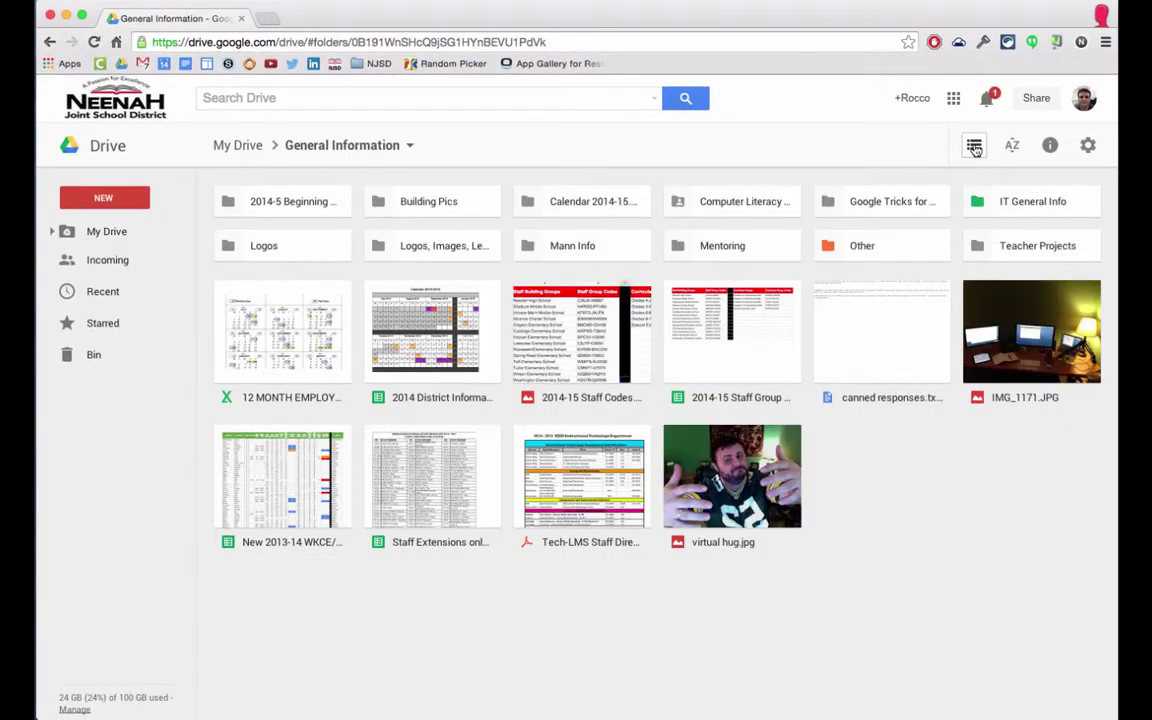
left_click(974, 146)
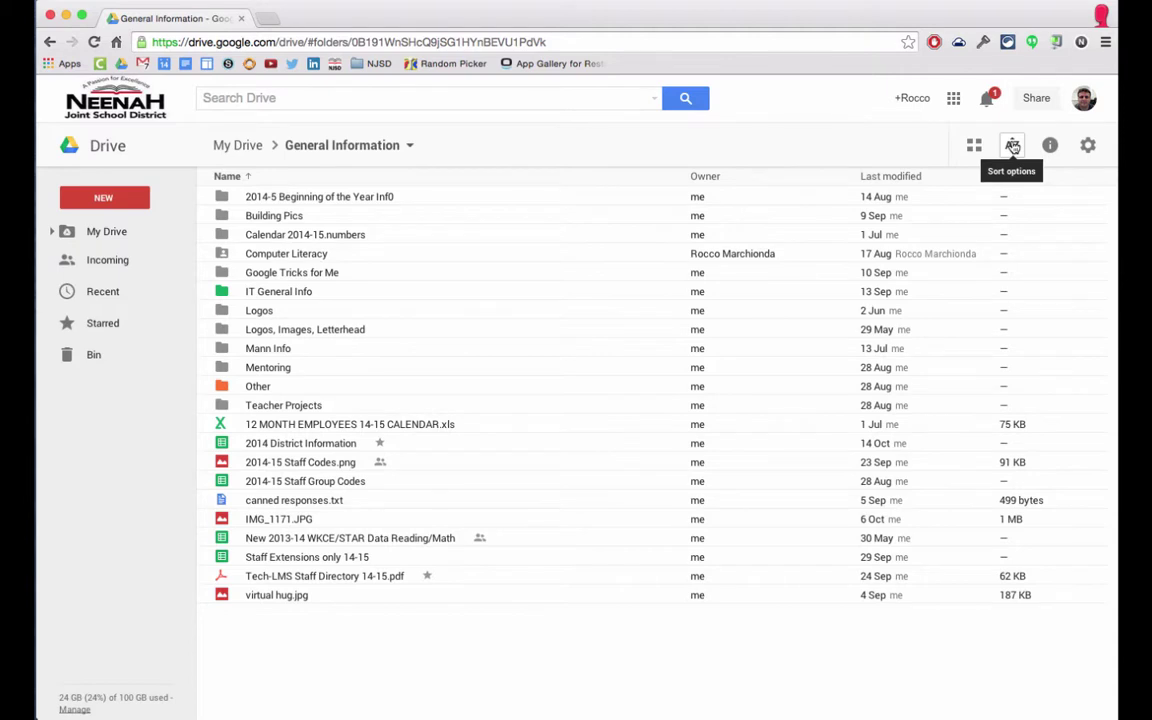
left_click(1013, 147)
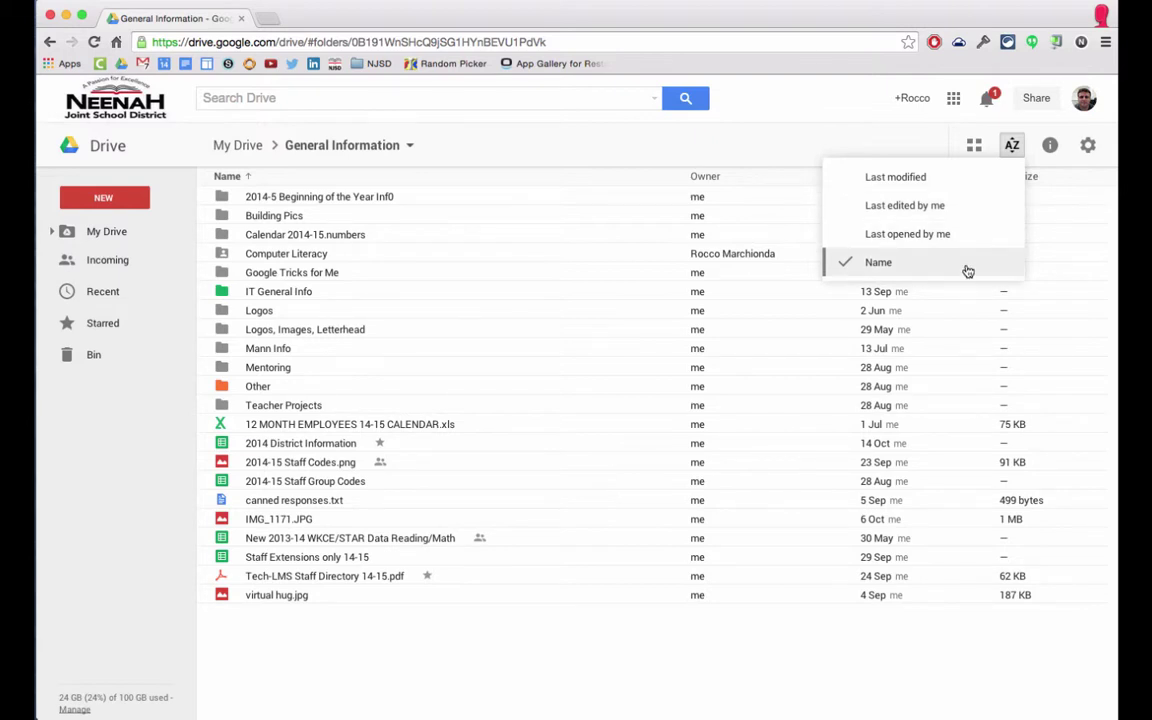
Examine the activity and details of the General Information folder, and close its information pane.
left_click(1051, 146)
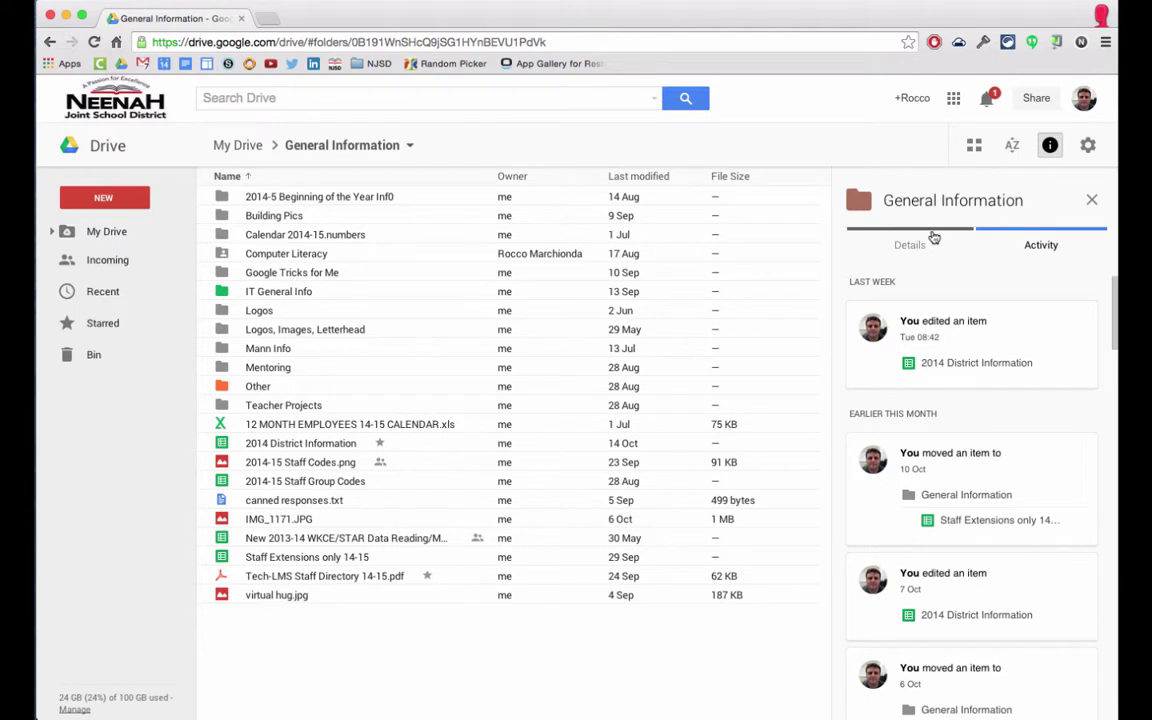
left_click(933, 237)
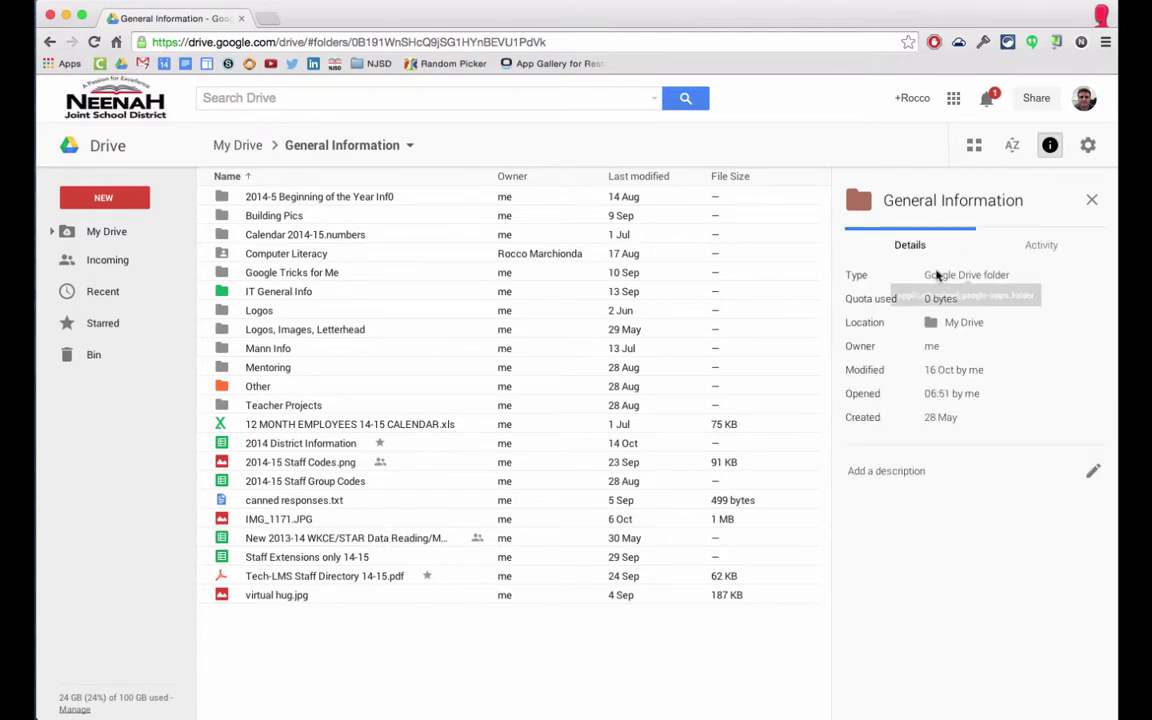
left_click(1033, 243)
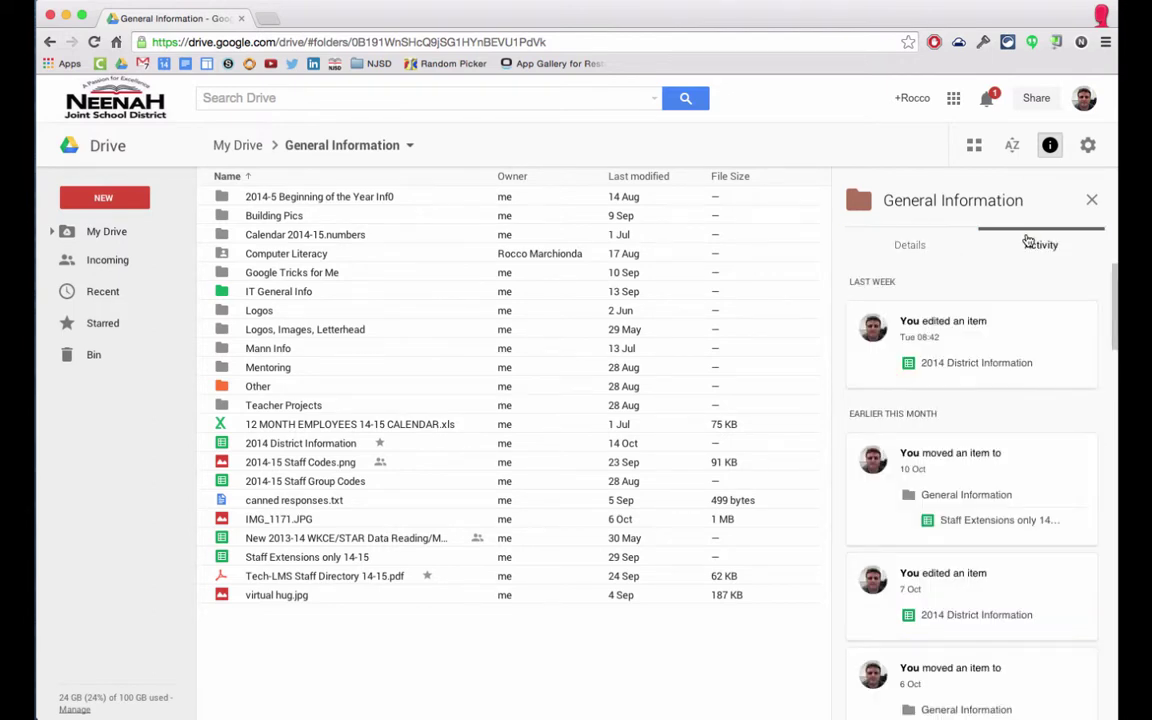
left_click(1091, 201)
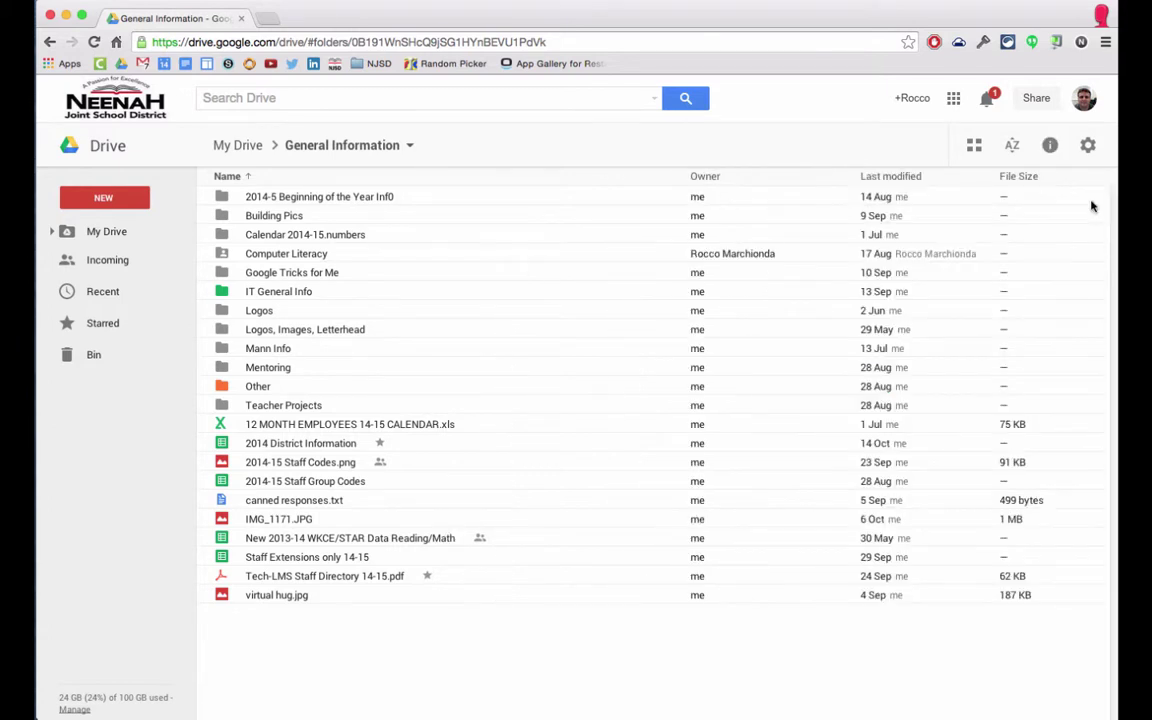
Leave the new Drive for the classic version and switch back to the new Drive experience.
left_click(1087, 147)
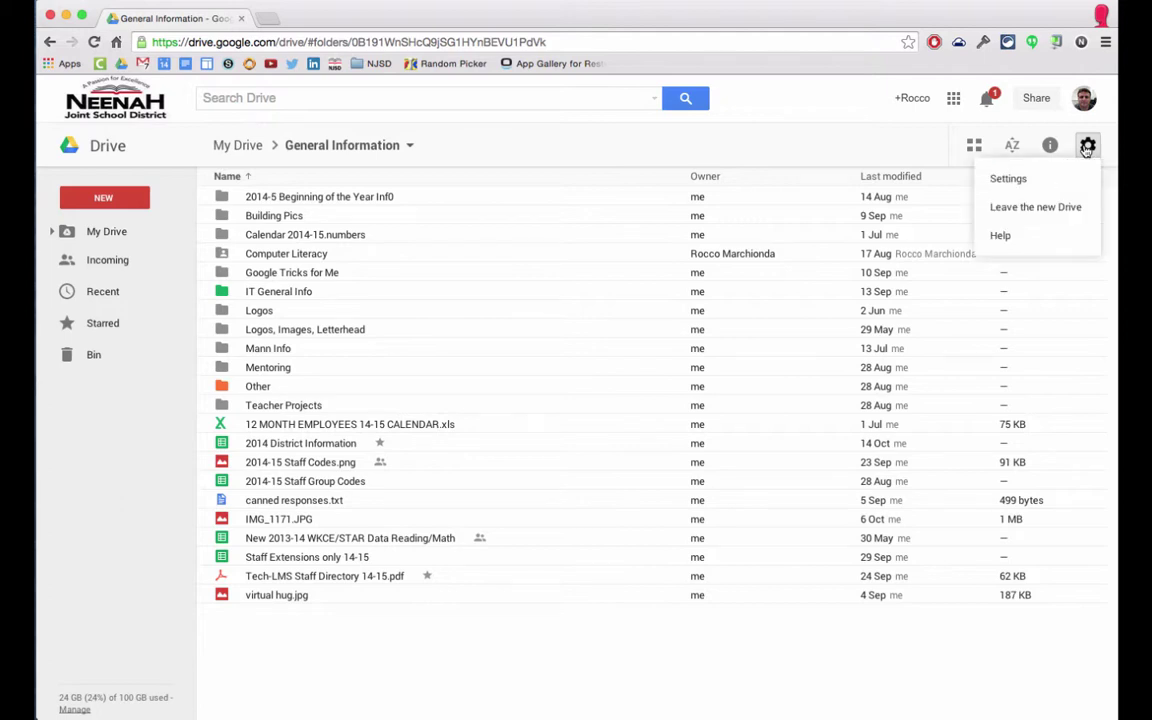
left_click(1060, 218)
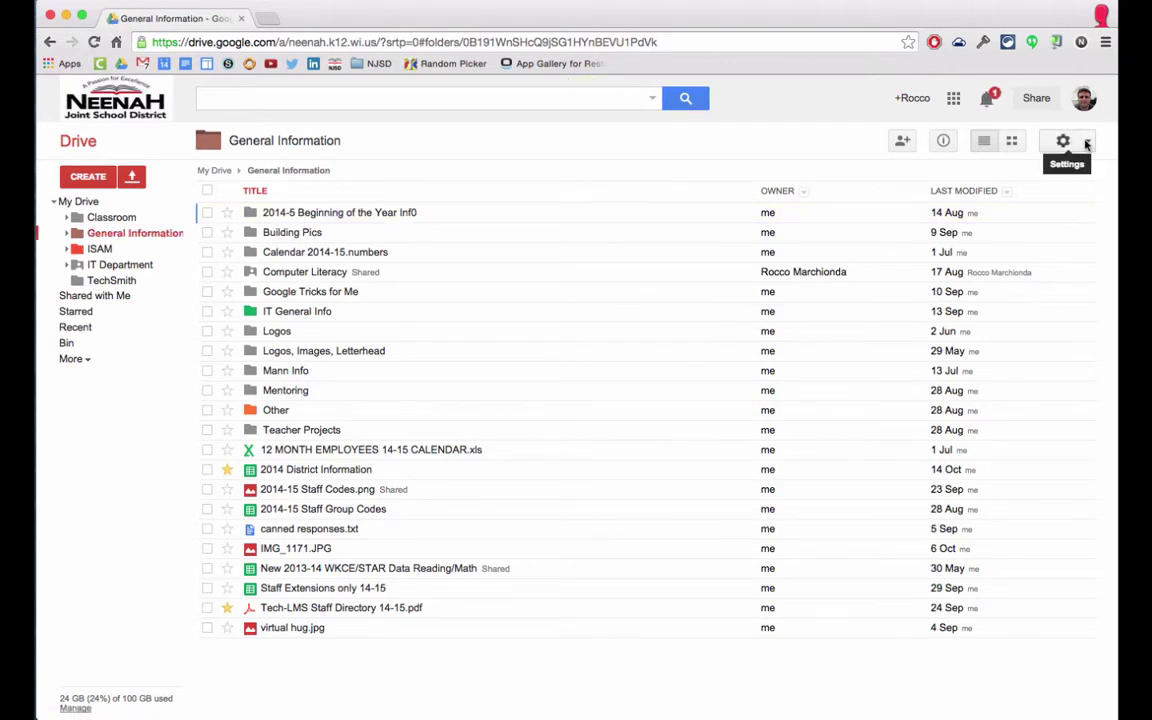
left_click(1086, 145)
left_click(1039, 234)
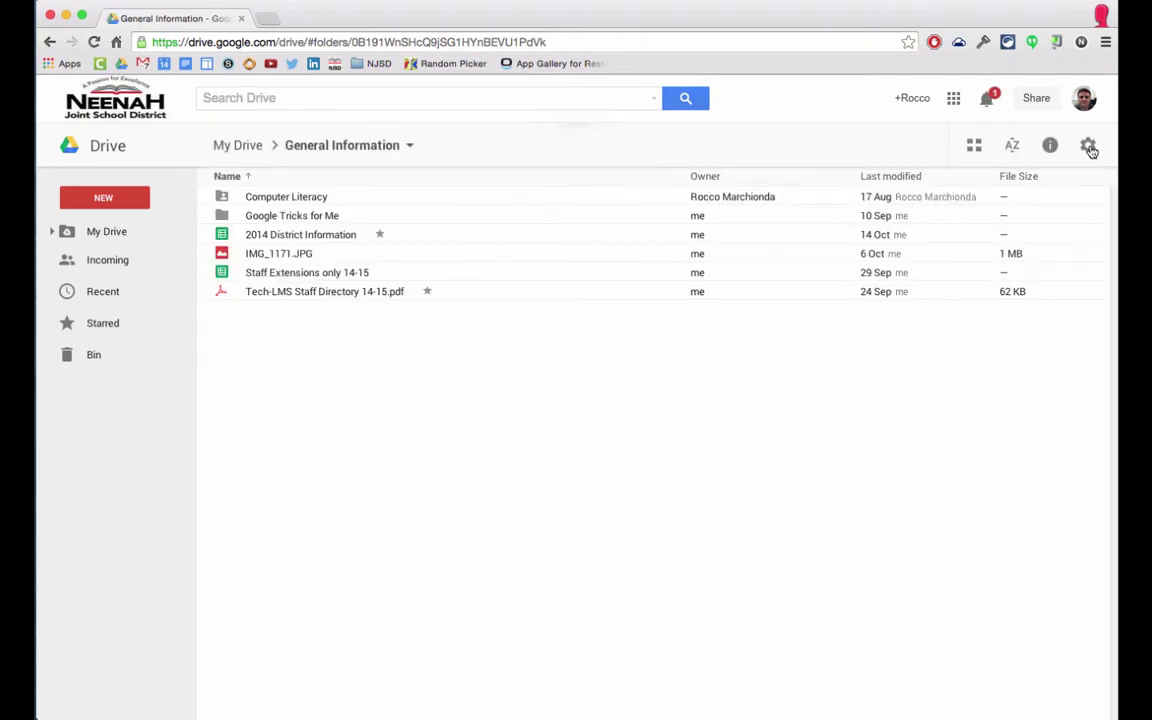
Review the general Drive settings and the list of connected apps under Managing Apps.
left_click(1089, 146)
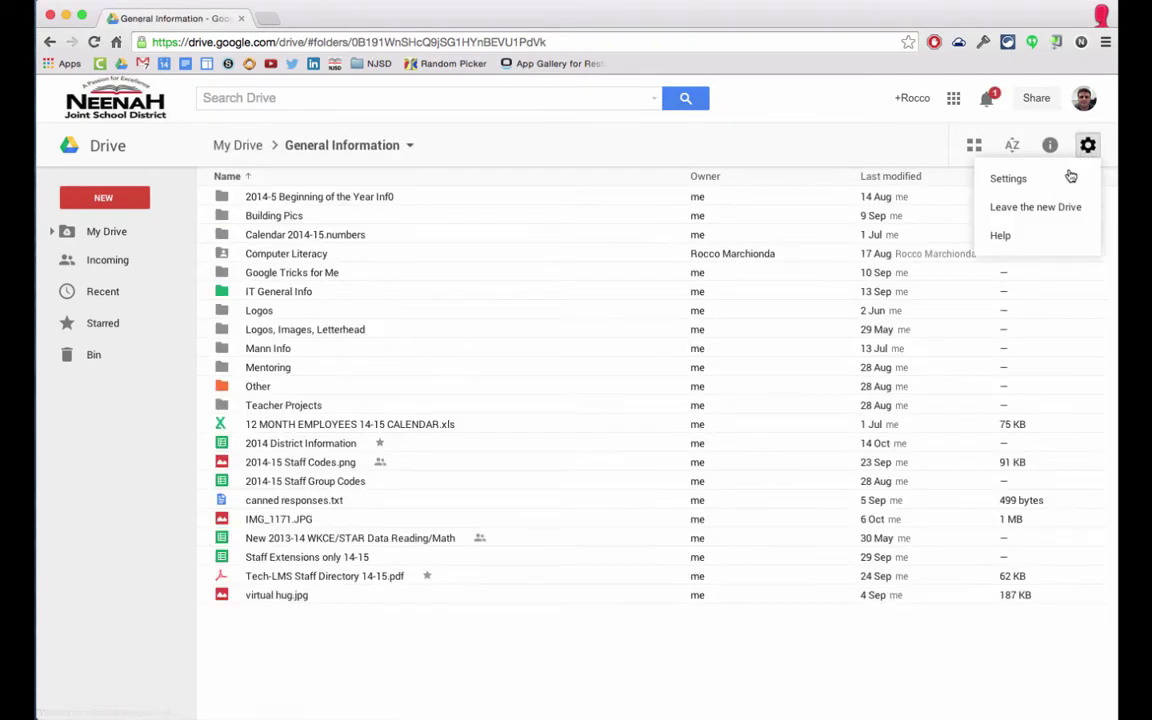
left_click(1048, 182)
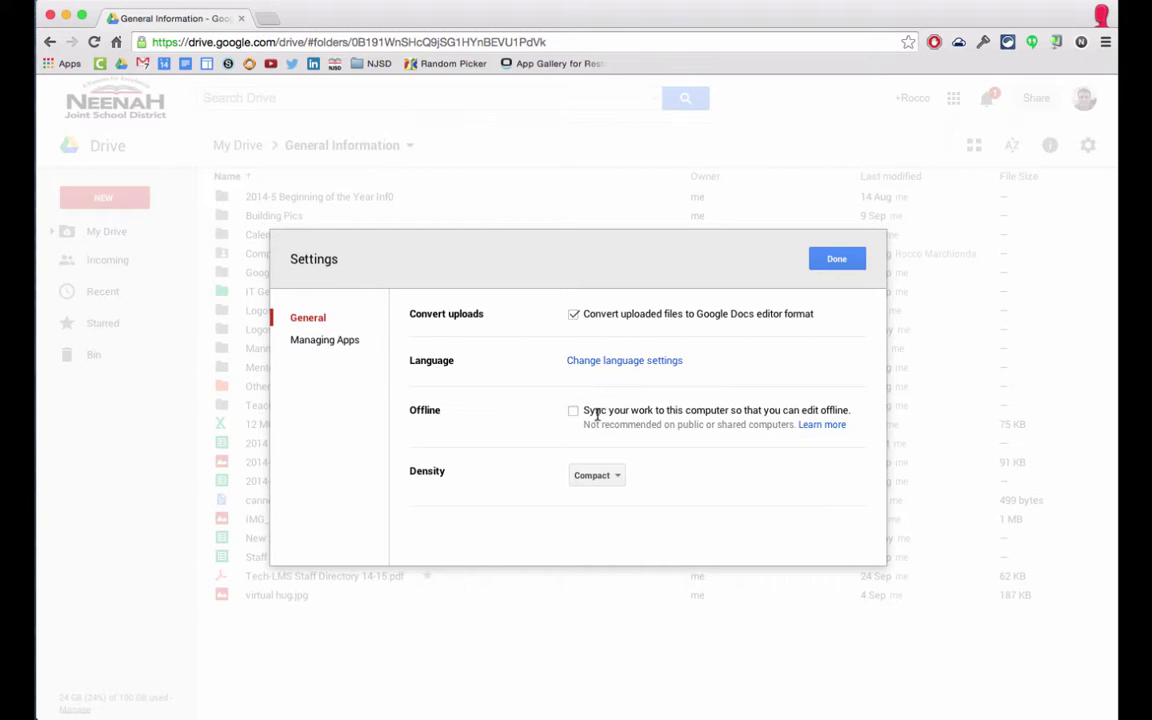
left_click(305, 339)
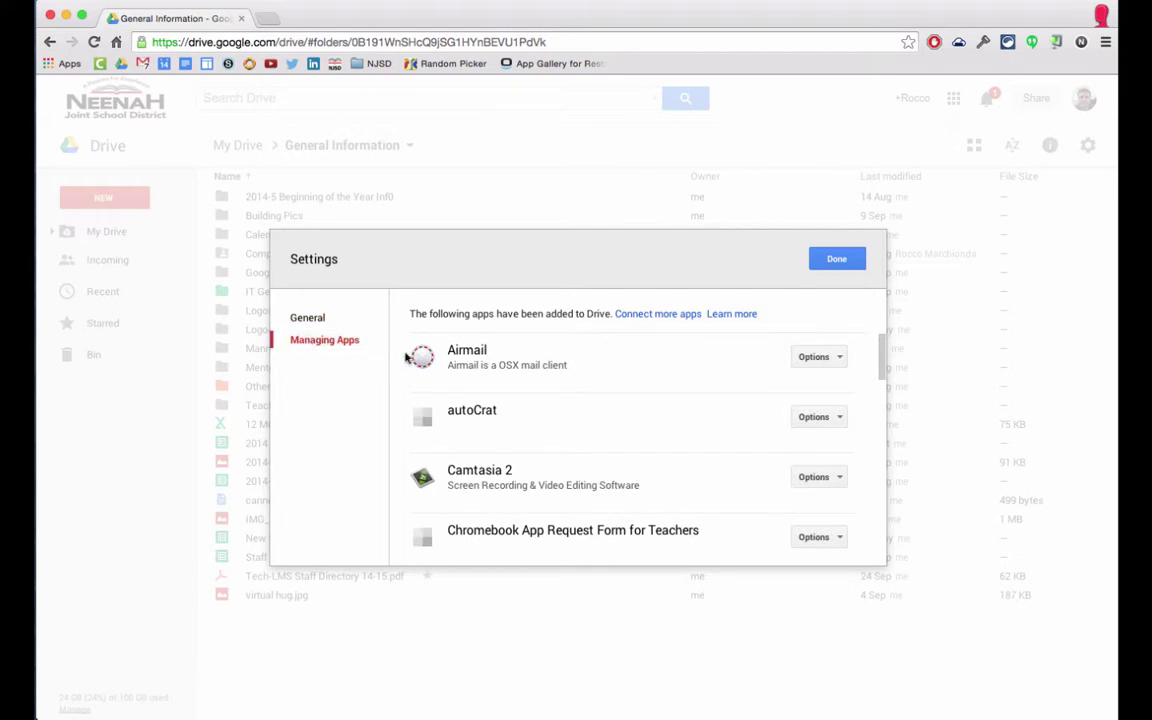
scroll(601, 400, "down", 10)
scroll(601, 400, "up", 10)
scroll(632, 360, "down", 8)
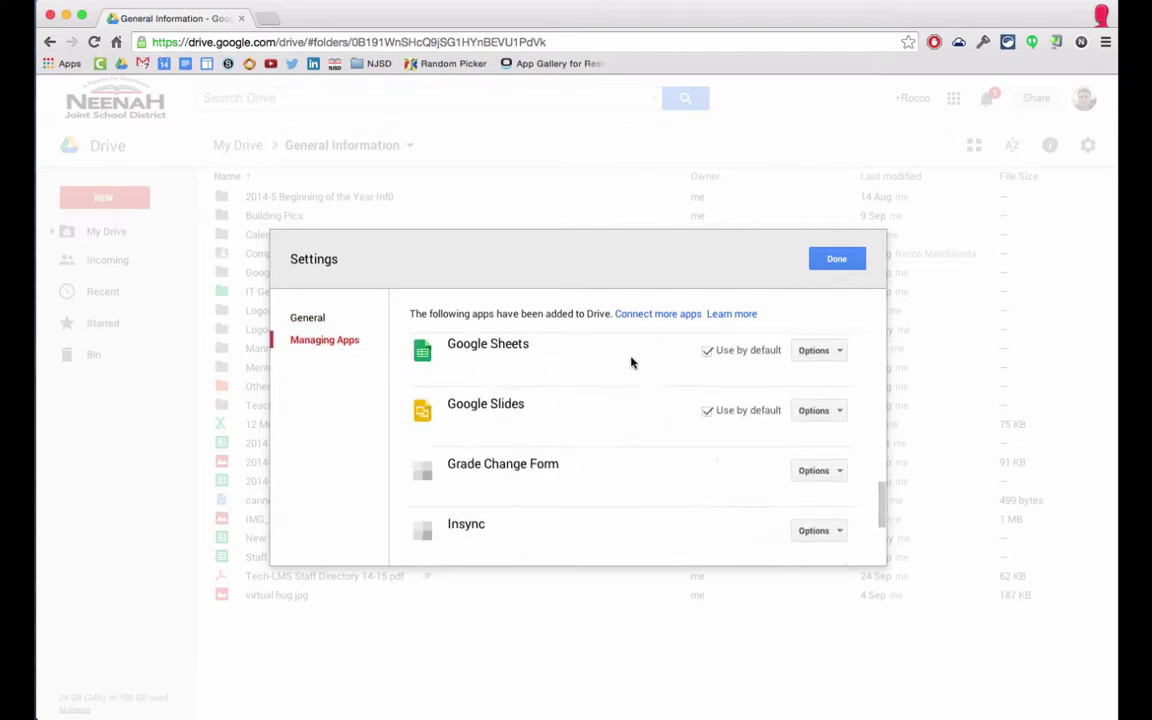
scroll(630, 360, "up", 8)
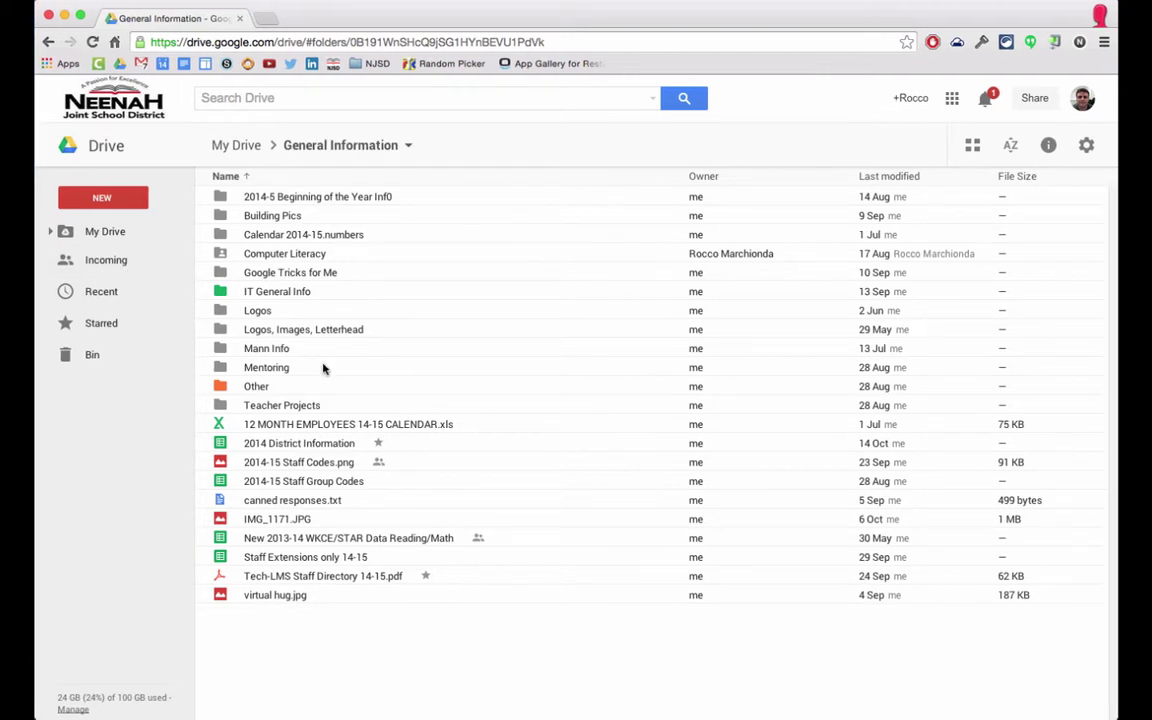
Preview 2014-15 Staff Codes.png and review the apps it can be opened with and its additional actions.
left_click(311, 465)
double_click(307, 466)
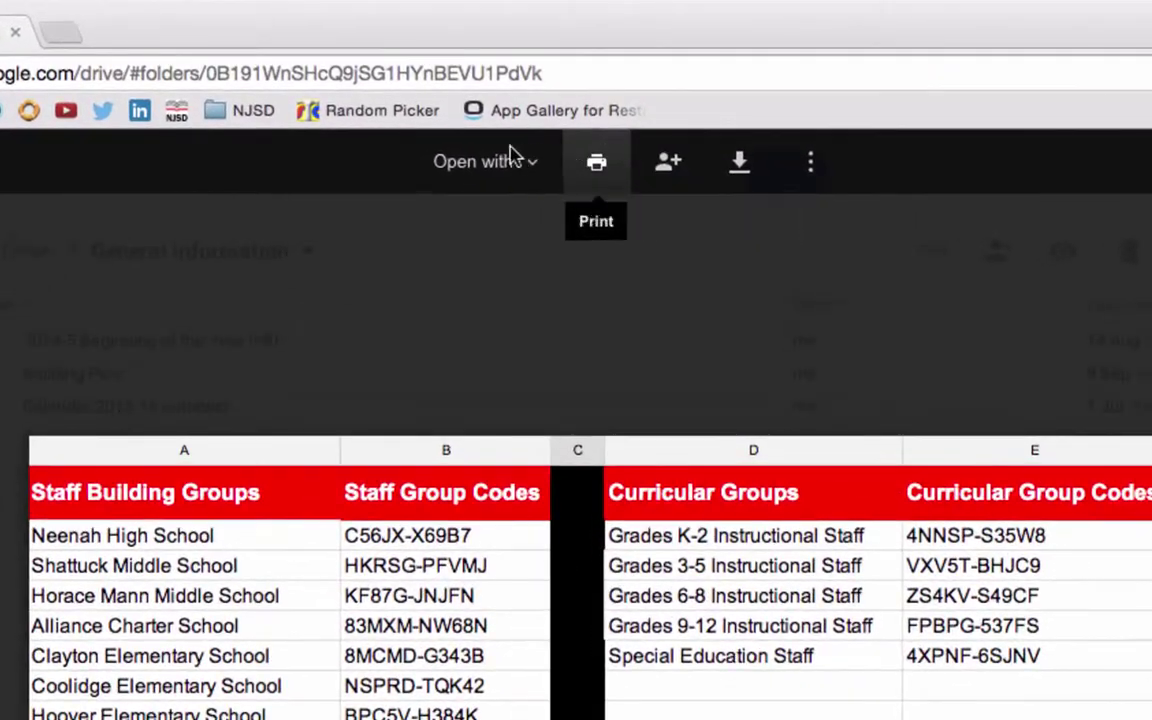
left_click(525, 157)
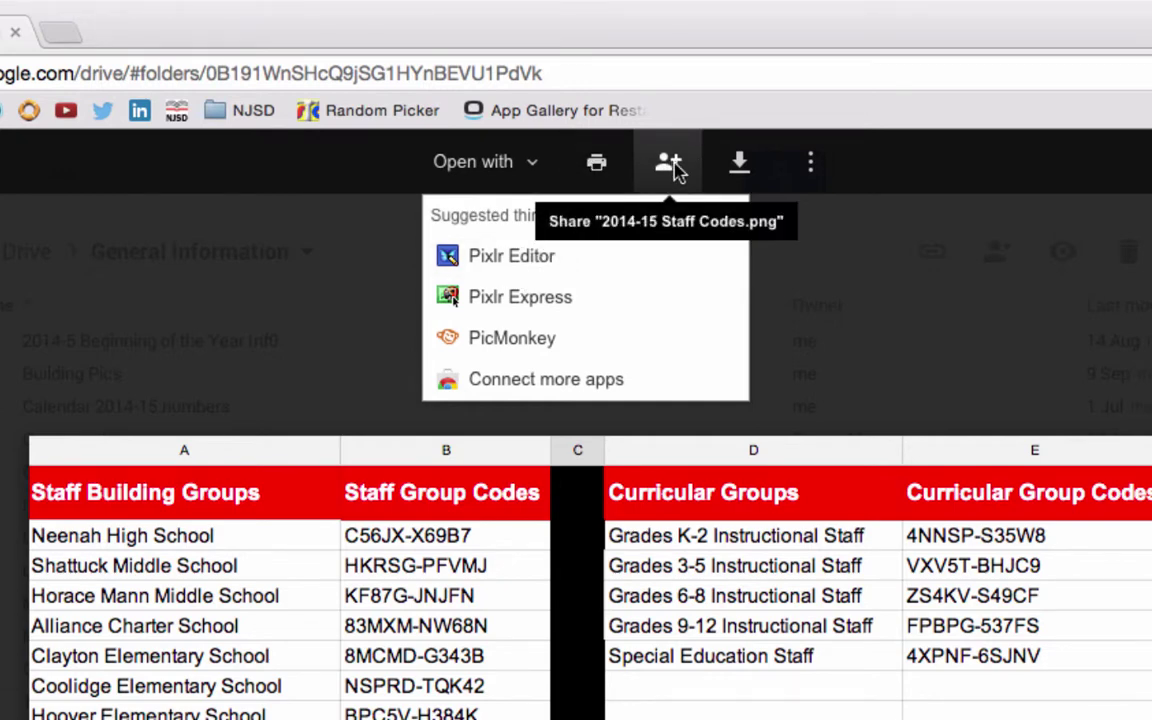
left_click(828, 164)
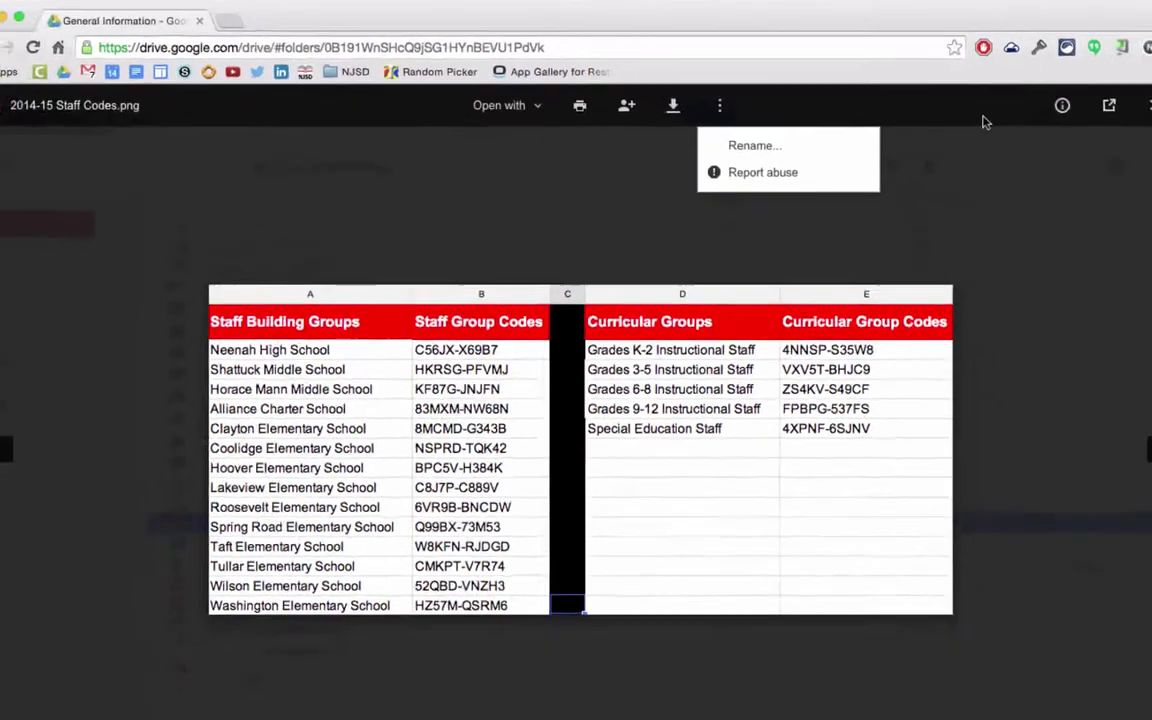
key("Escape")
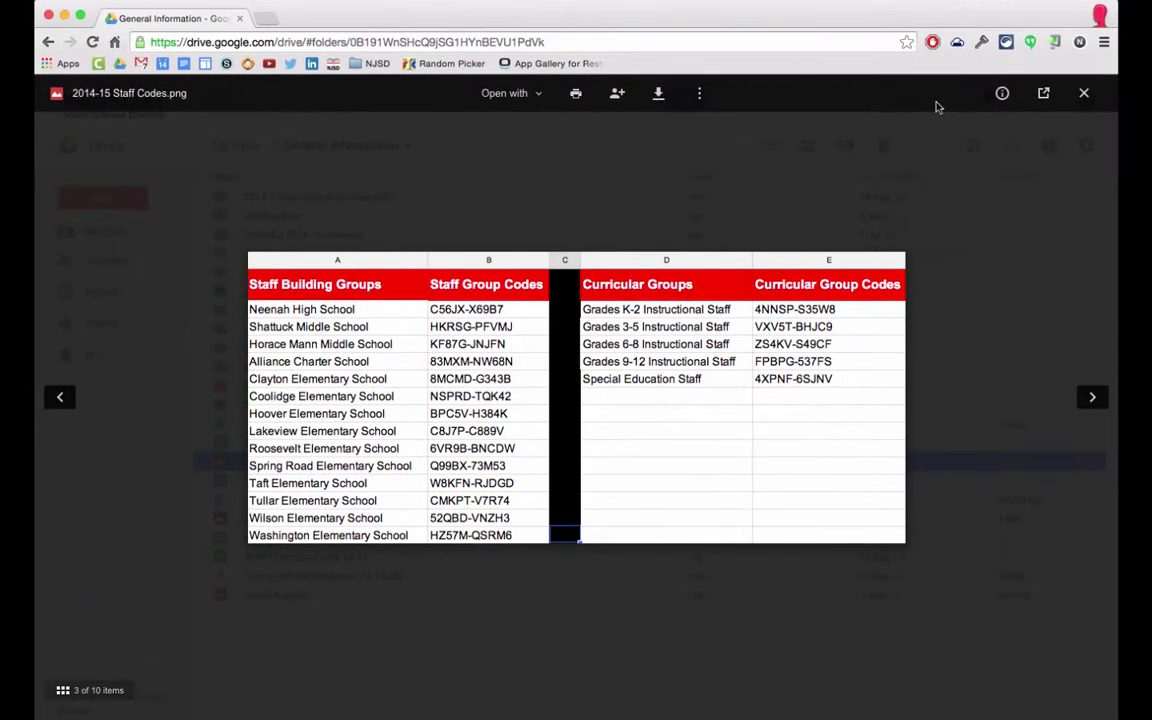
Examine the previewed image's details, and pop it out into a separate tab and close that tab.
left_click(1003, 93)
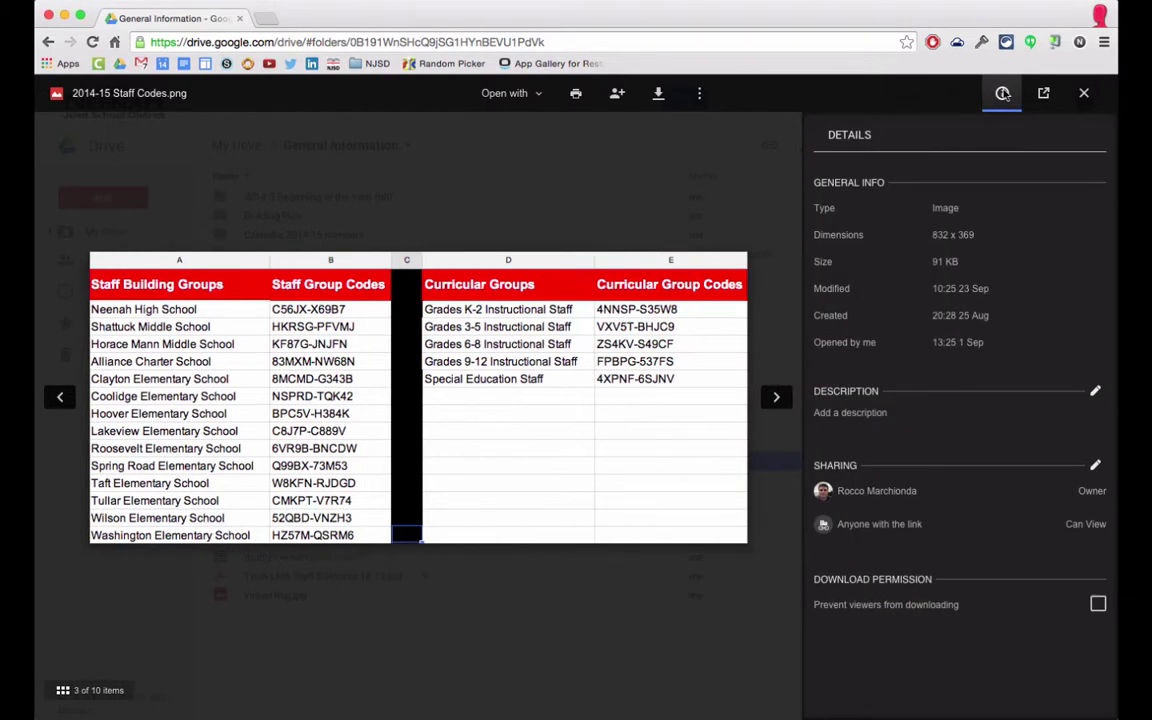
left_click(1003, 93)
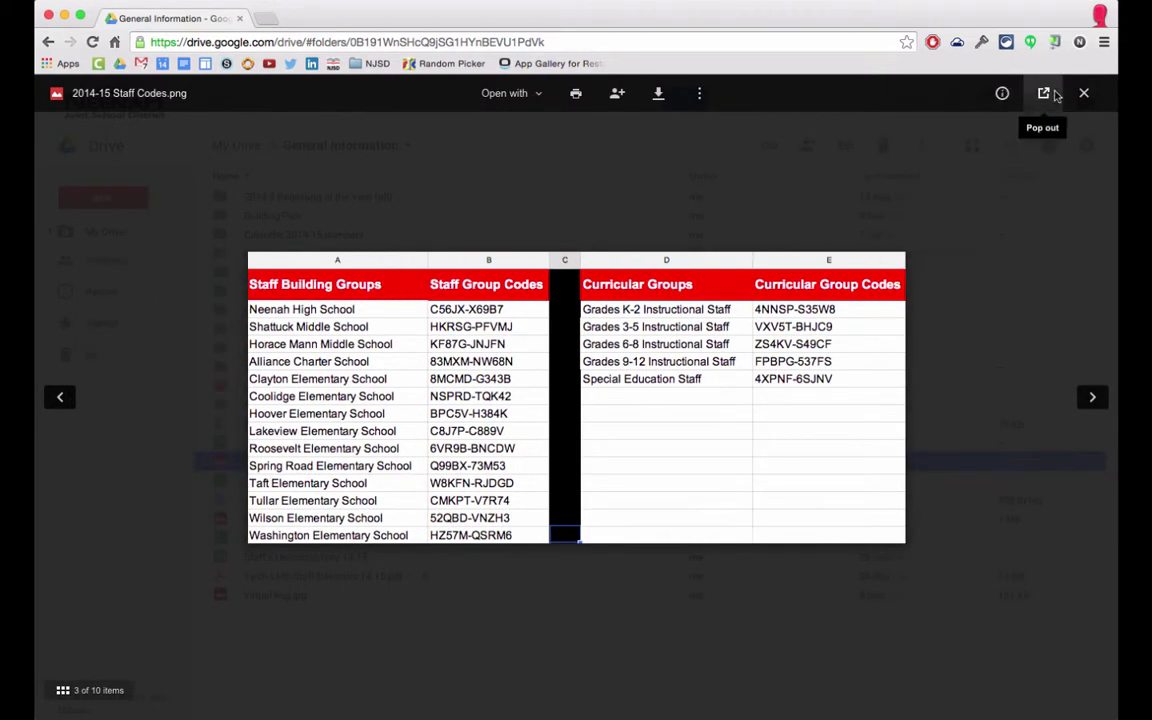
left_click(1046, 93)
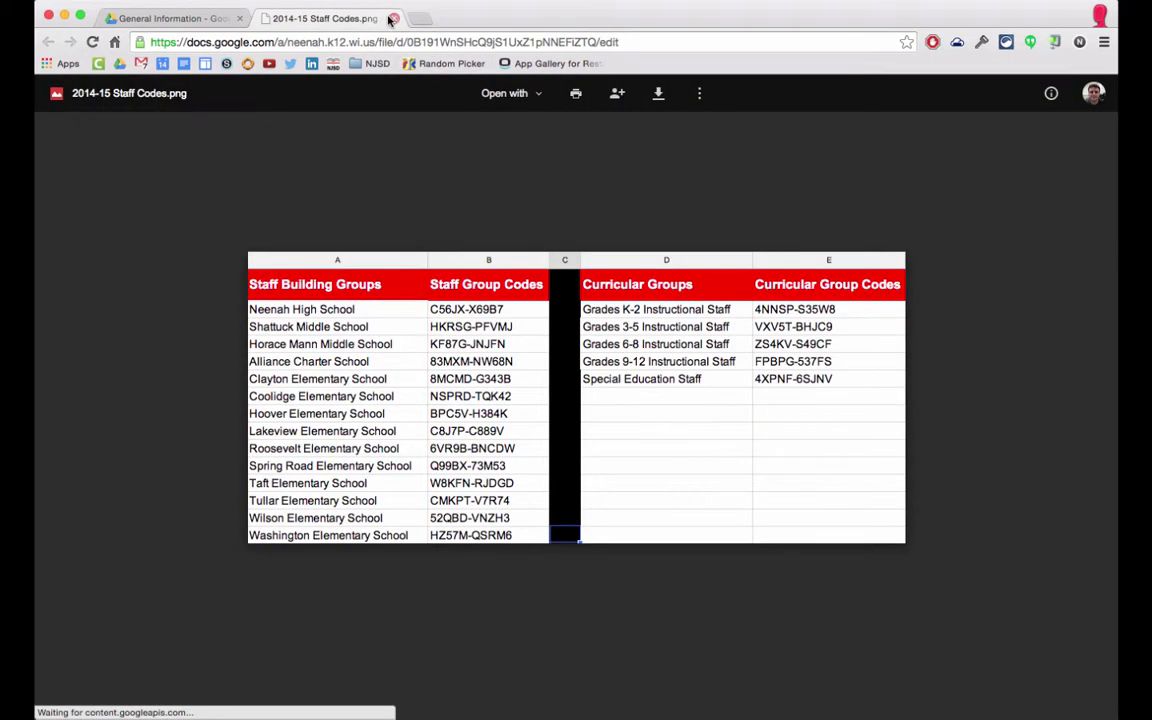
left_click(393, 19)
left_click(393, 19)
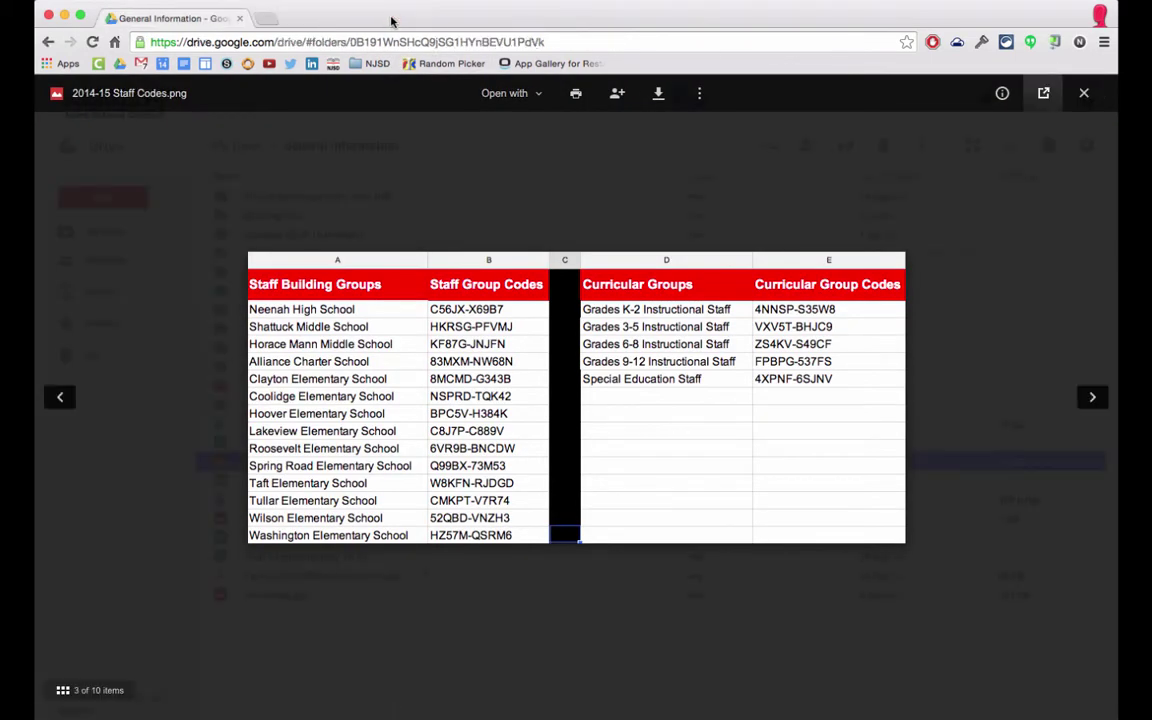
Close the image preview and return to My Drive.
left_click(1084, 93)
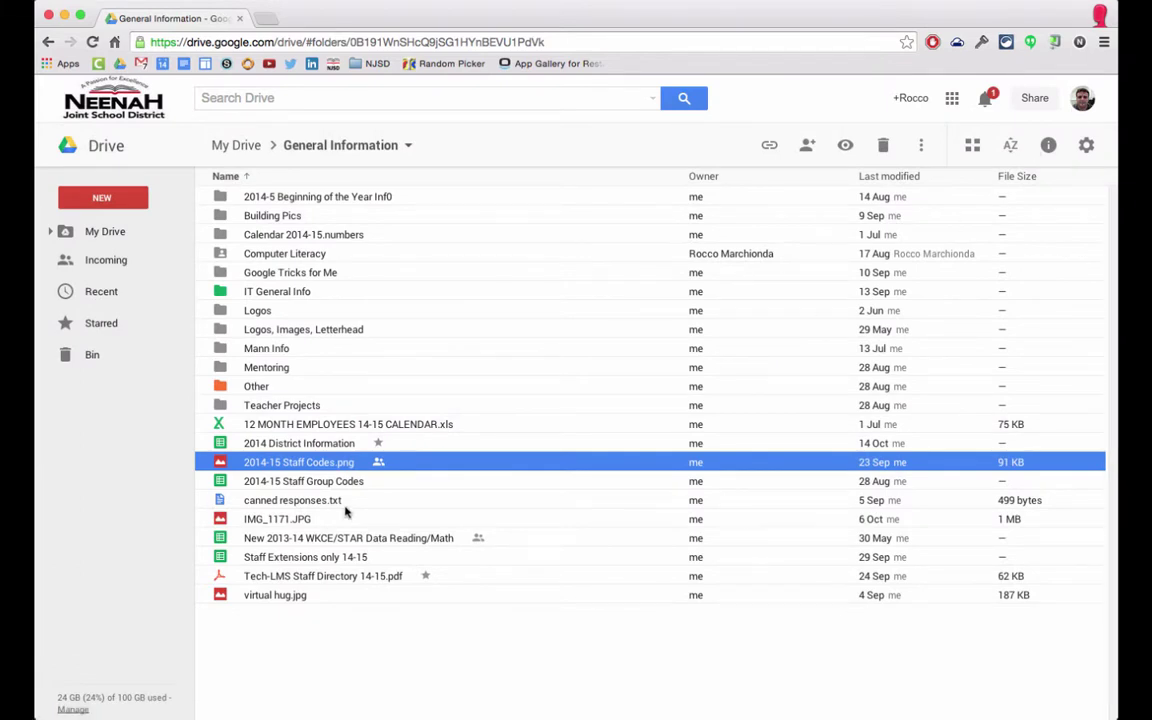
left_click(125, 232)
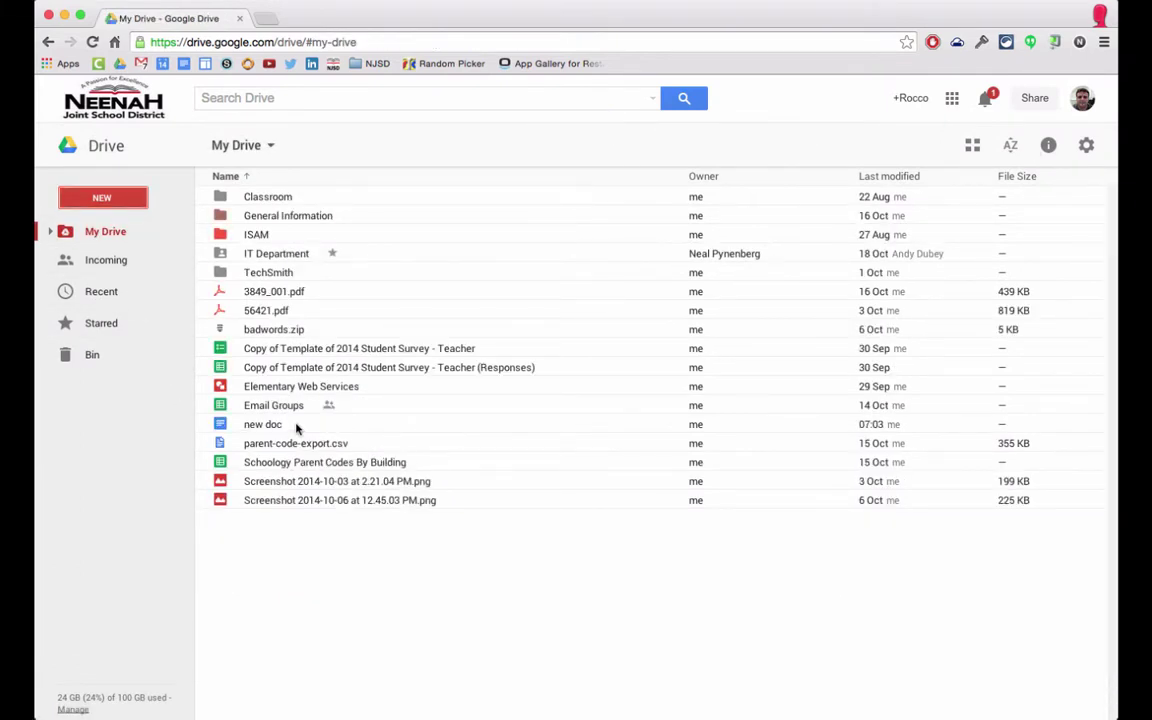
Open new doc in the document editor, close its tab, and select the file in the My Drive list.
double_click(296, 428)
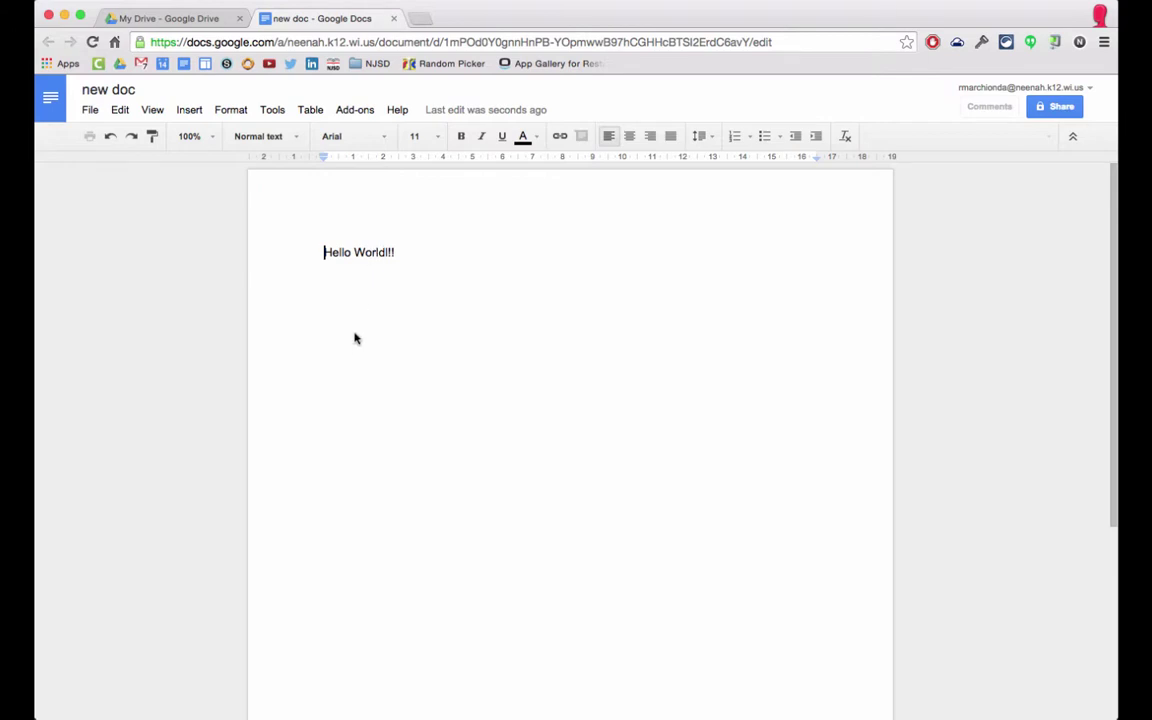
key("super+w")
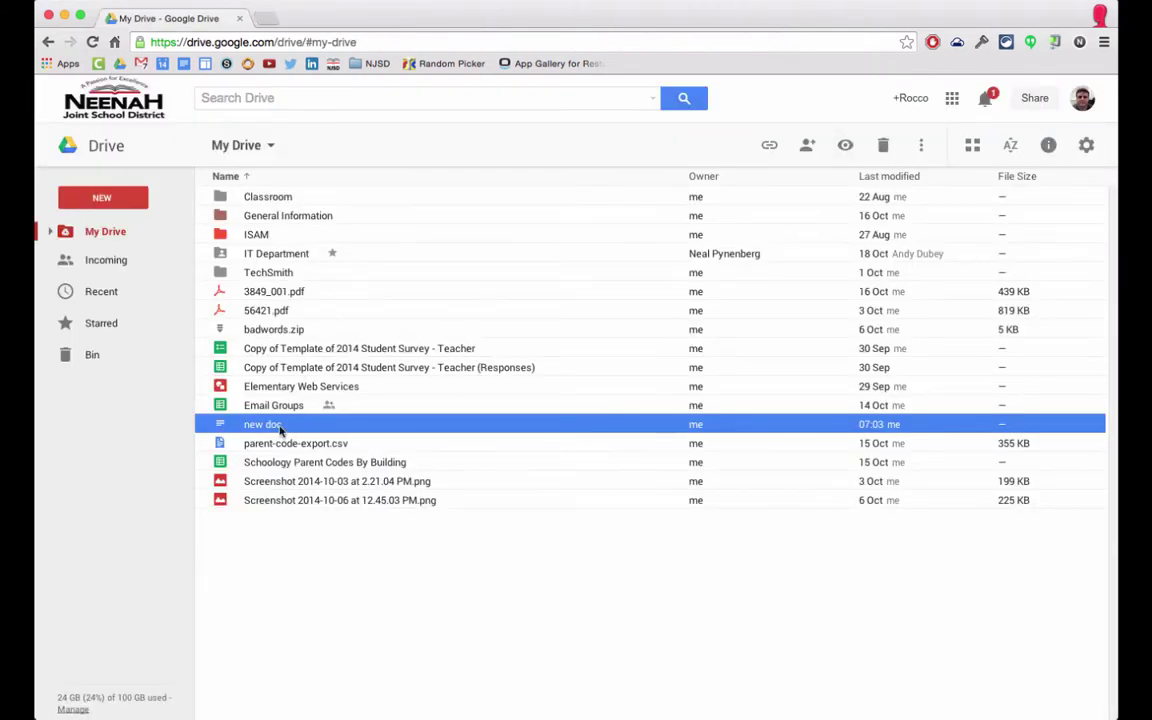
mouse_move(274, 430)
left_mouse_down()
mouse_move(253, 359)
mouse_move(261, 243)
mouse_move(287, 232)
mouse_move(268, 200)
mouse_move(281, 434)
mouse_move(287, 423)
mouse_move(260, 426)
left_mouse_up()
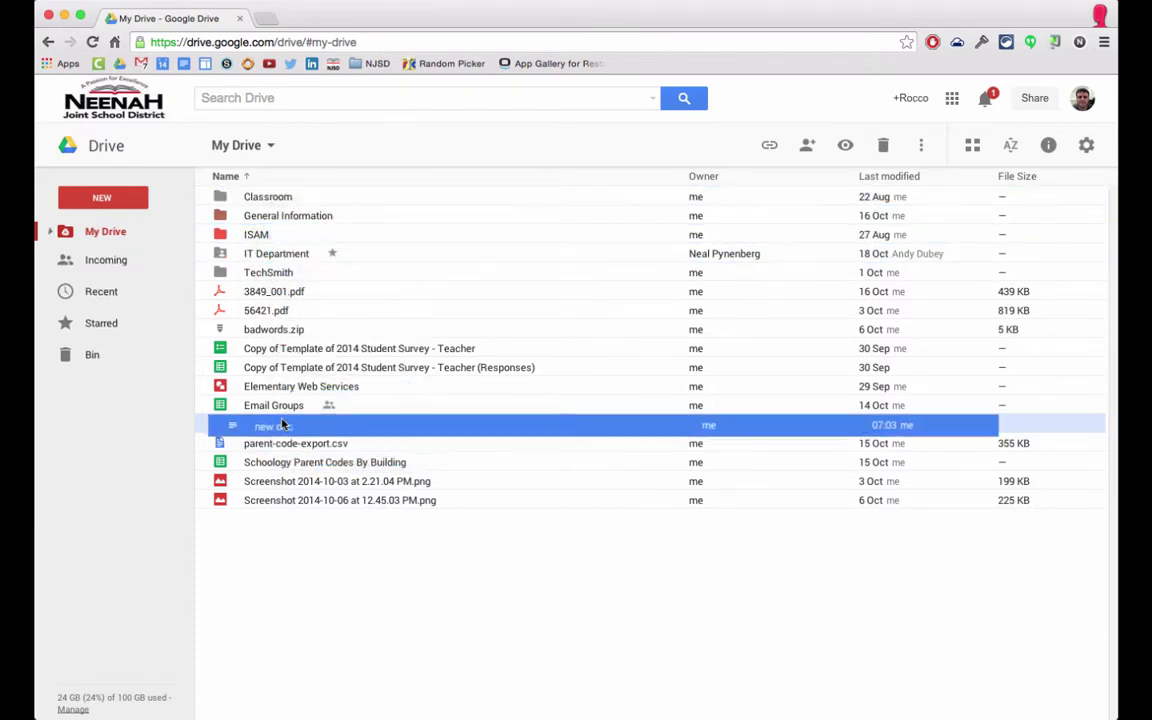
Expand My Drive, ISAM and Data for Boss in the folder tree, view the Builds folder, and return to My Drive.
left_click(50, 232)
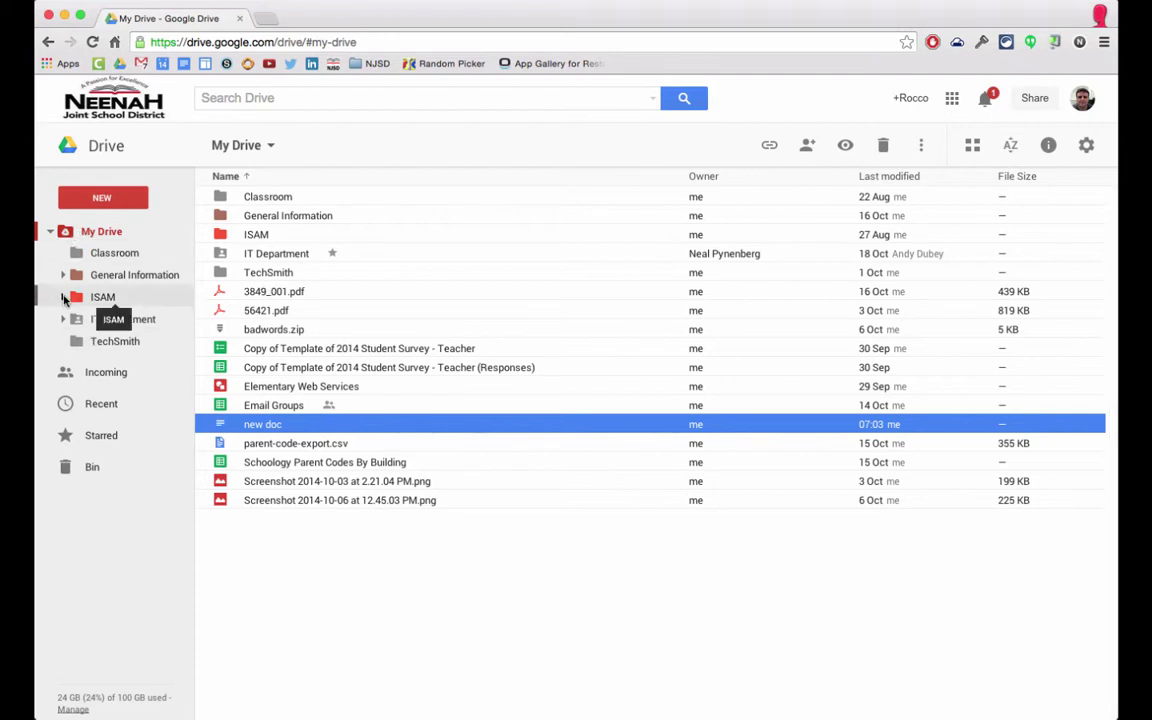
left_click(61, 298)
left_click(75, 342)
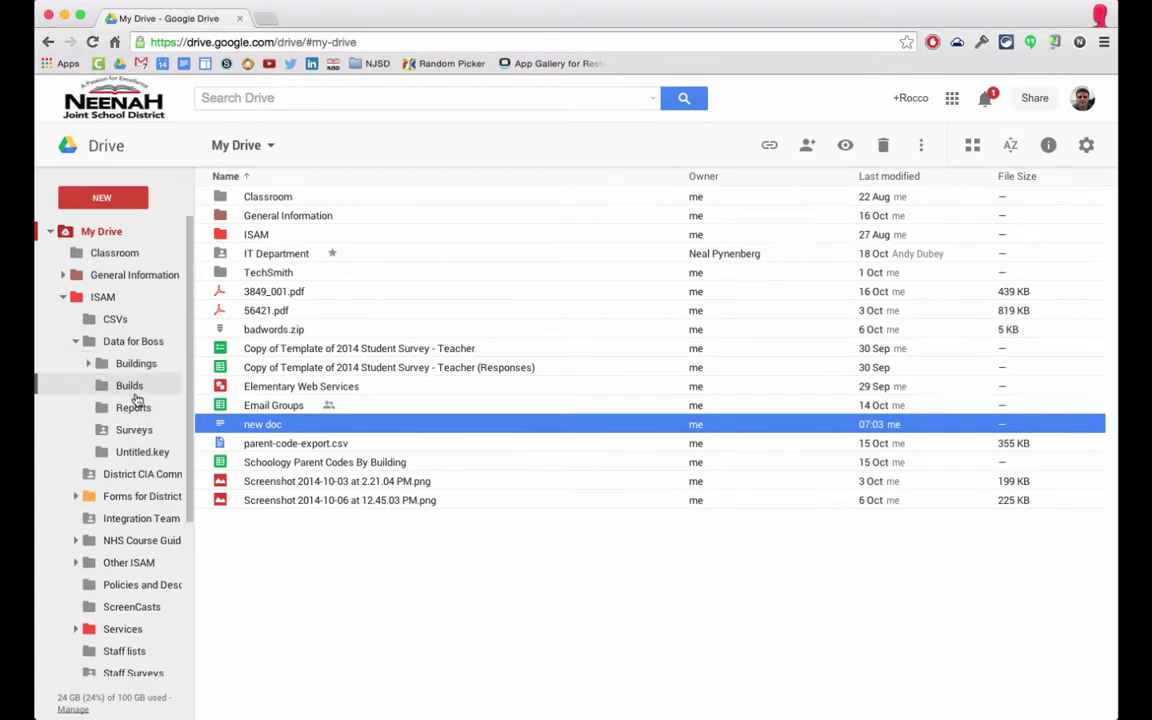
left_click(132, 390)
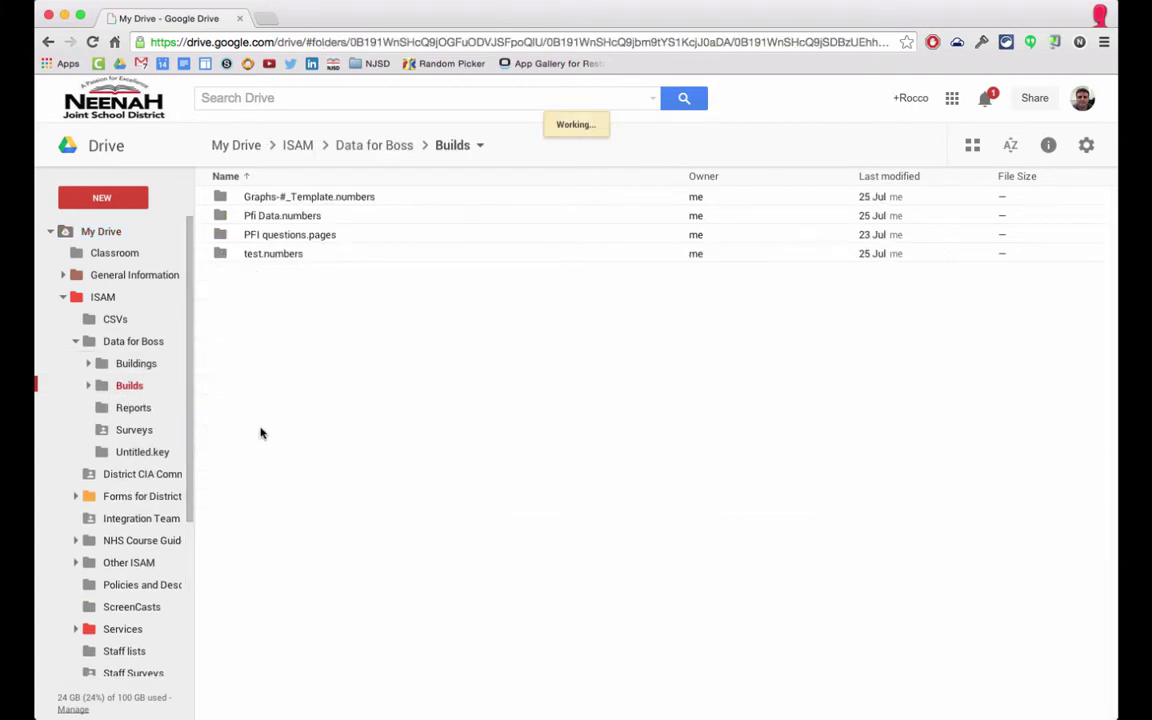
left_click(49, 42)
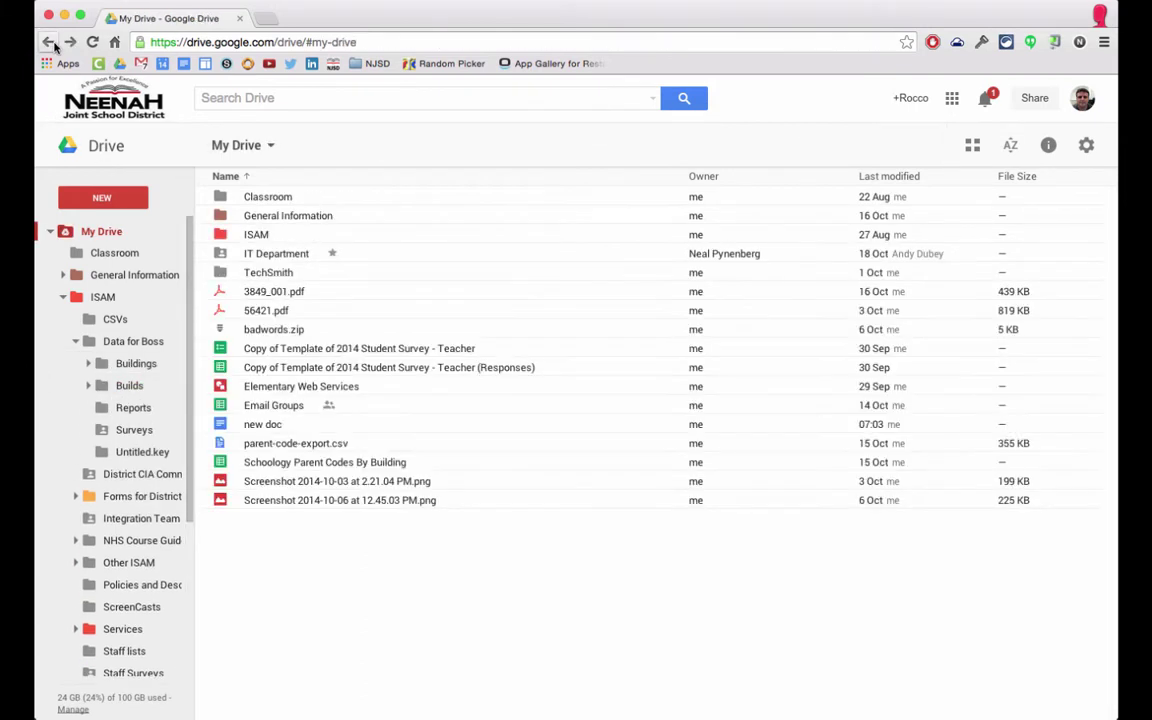
Get the link for new doc, view its sharing settings from there, and close the sharing dialog.
mouse_move(273, 427)
left_mouse_down()
mouse_move(300, 437)
mouse_move(153, 410)
mouse_move(88, 343)
mouse_move(105, 297)
mouse_move(106, 231)
mouse_move(246, 384)
mouse_move(250, 432)
mouse_move(278, 428)
left_mouse_up()
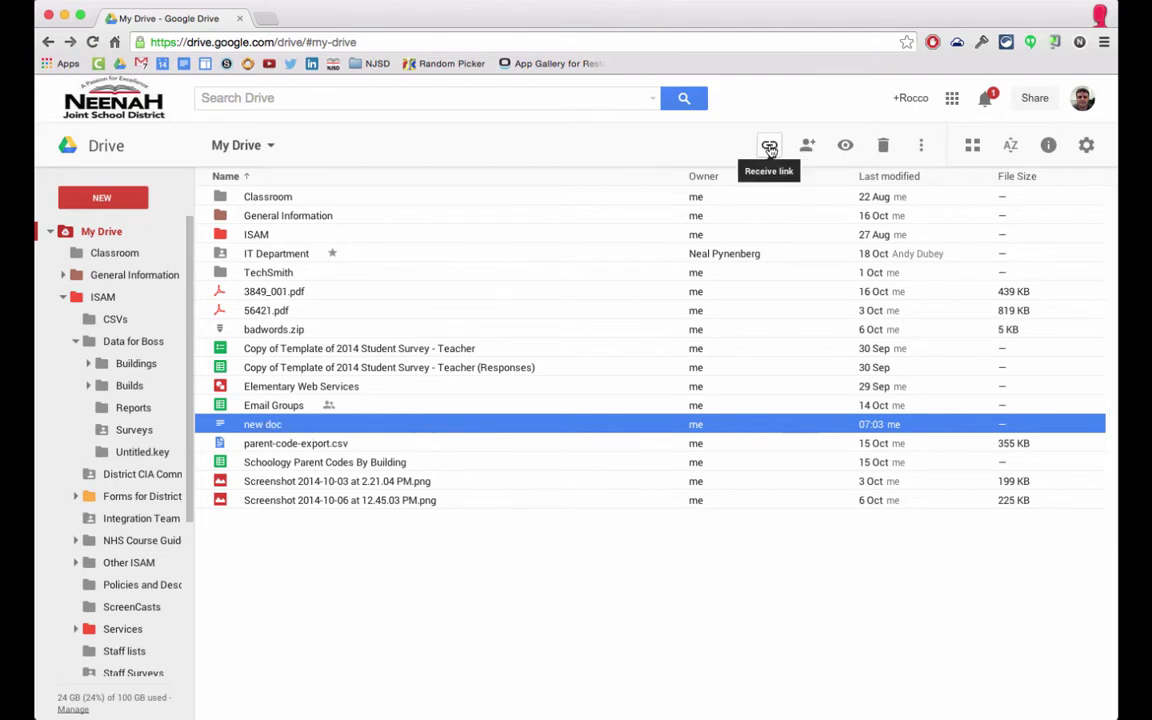
left_click(771, 147)
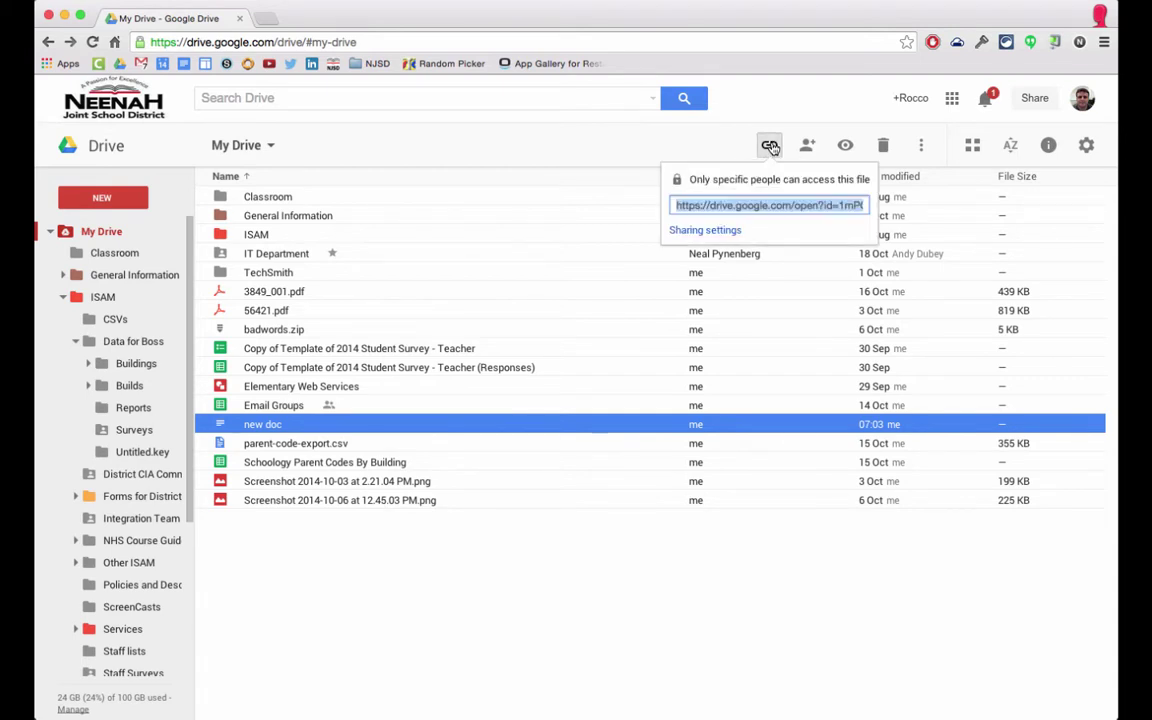
left_click(714, 231)
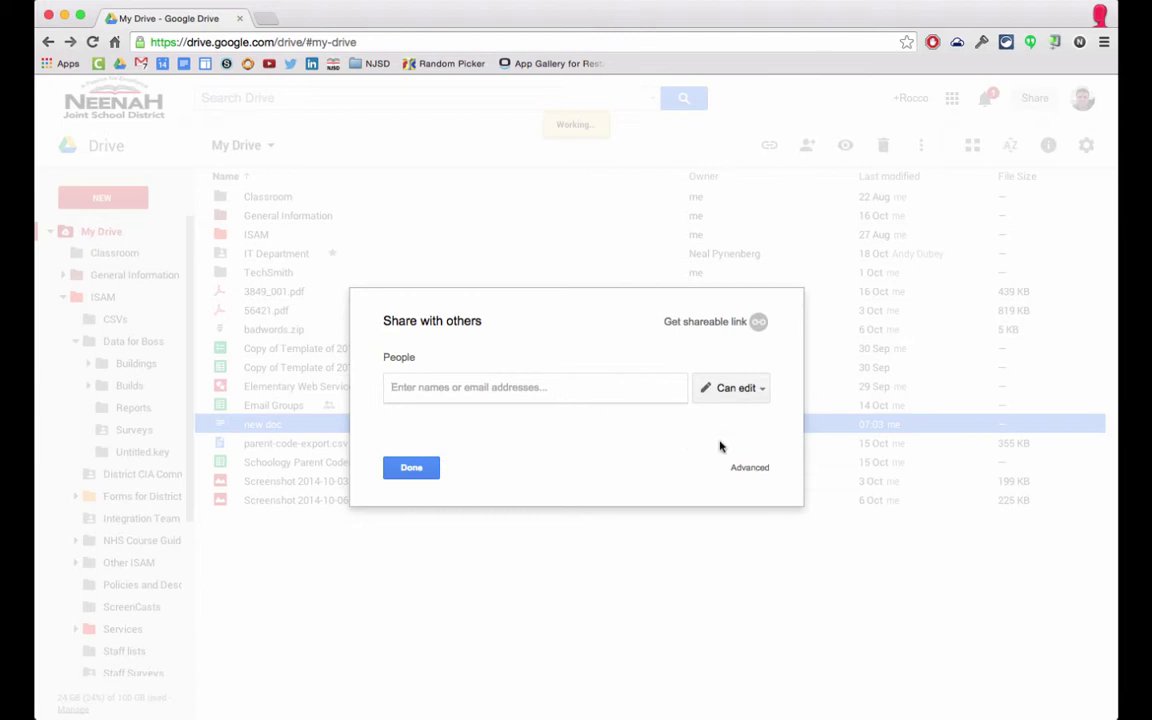
left_click(420, 468)
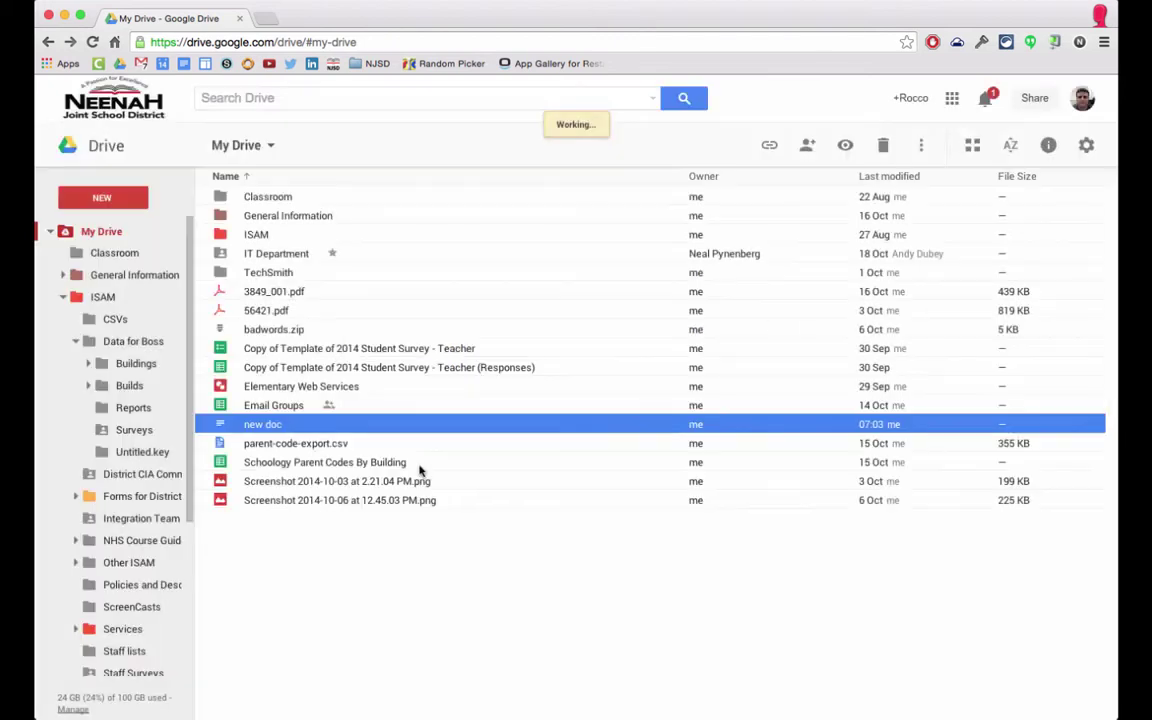
View the option to share new doc with people, close it, and bring up the file's link again.
left_click(809, 146)
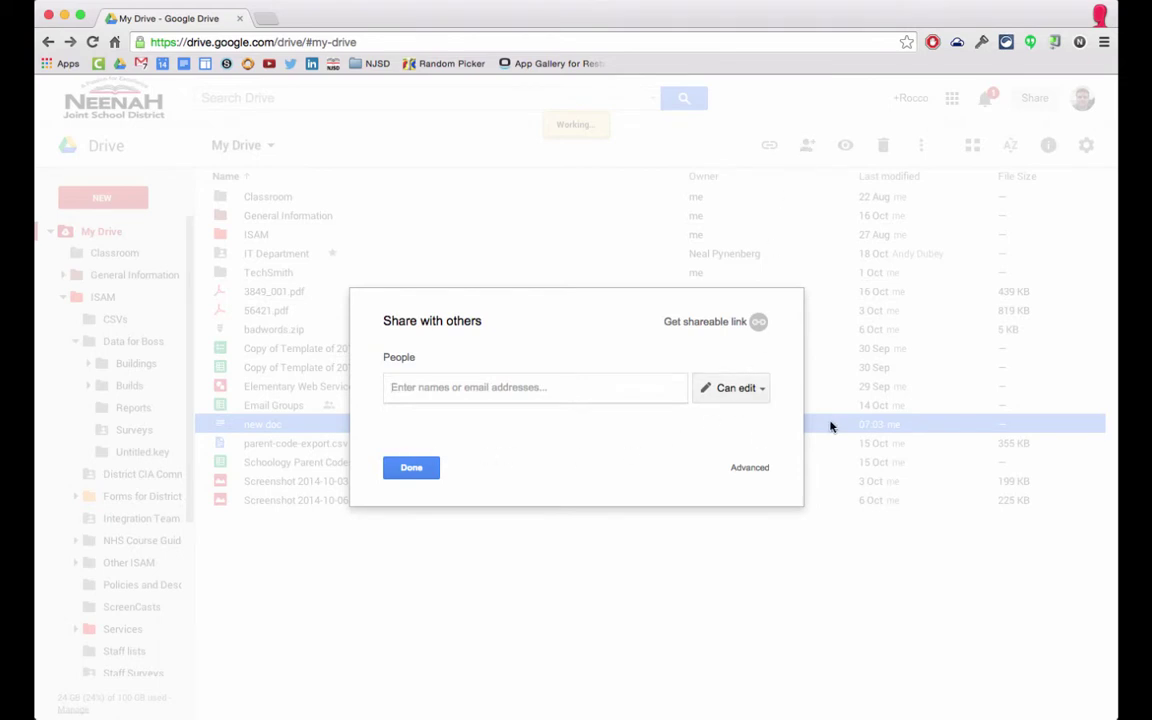
left_click(410, 467)
left_click(769, 145)
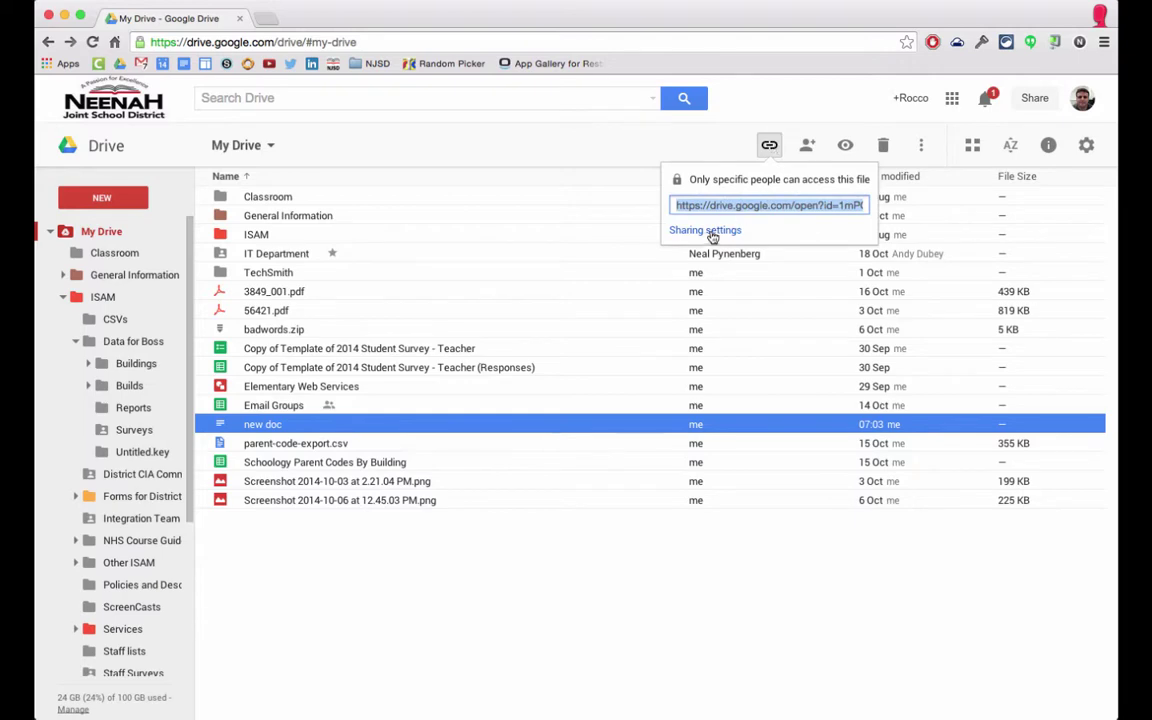
Preview new doc, close the preview, and review the additional actions offered for the file.
left_click(845, 146)
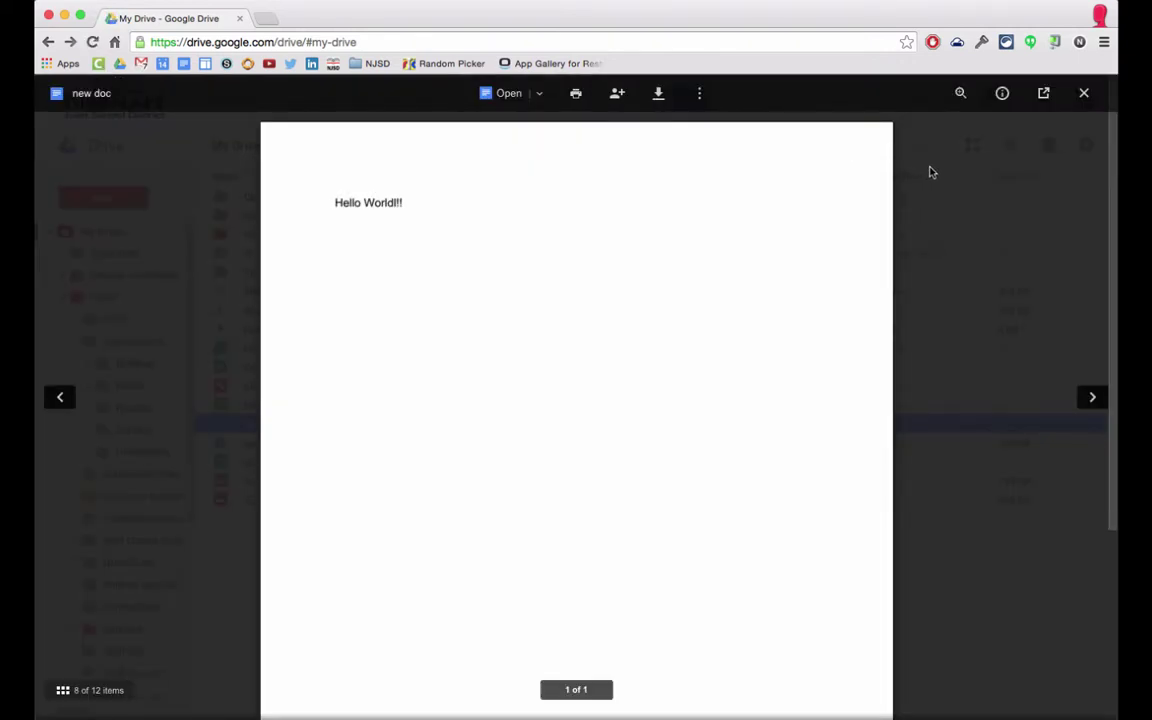
left_click(930, 172)
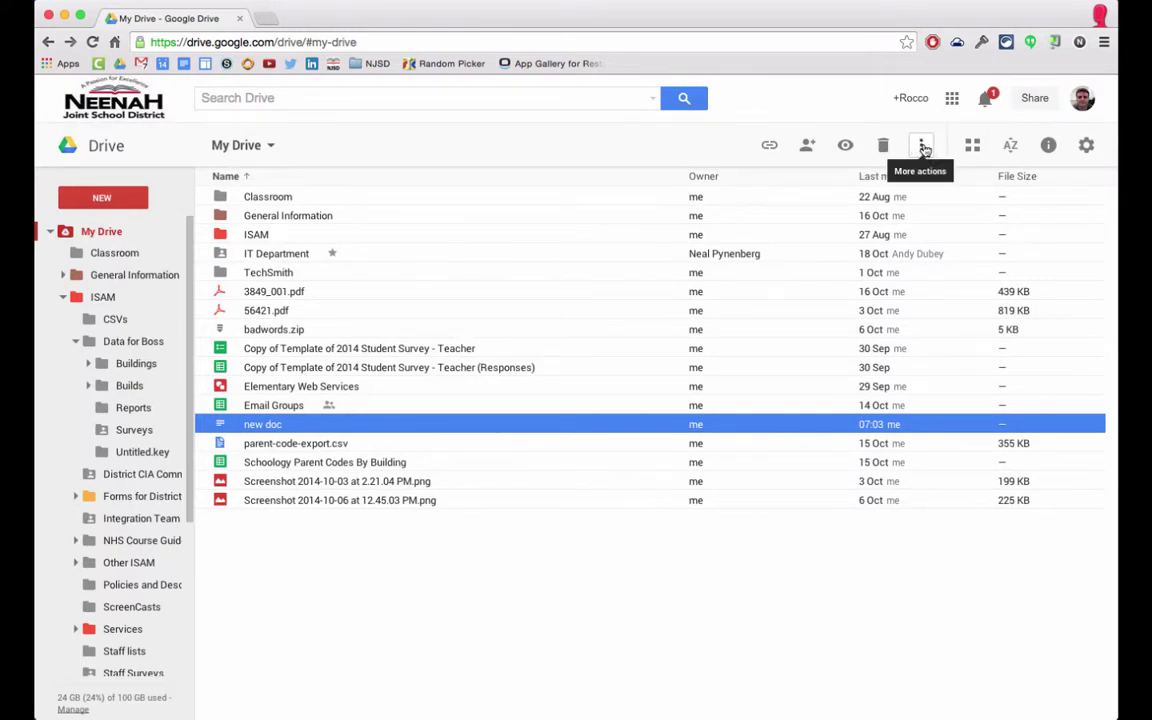
left_click(923, 146)
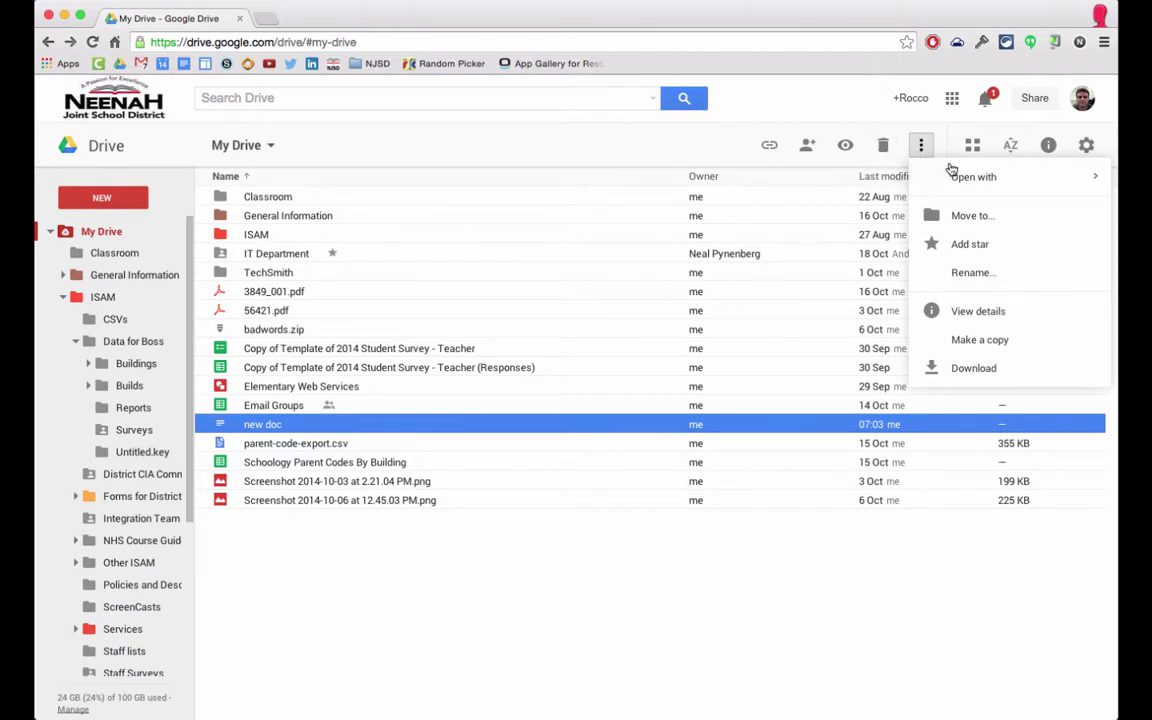
mouse_move(958, 186)
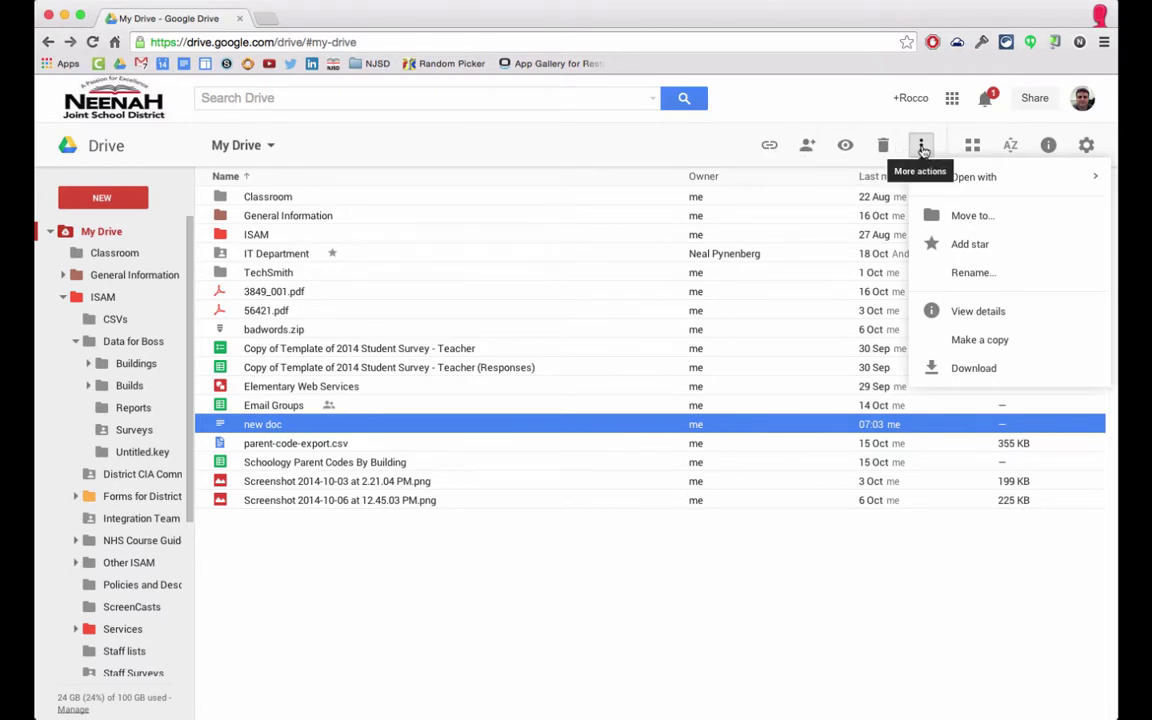
left_click(682, 148)
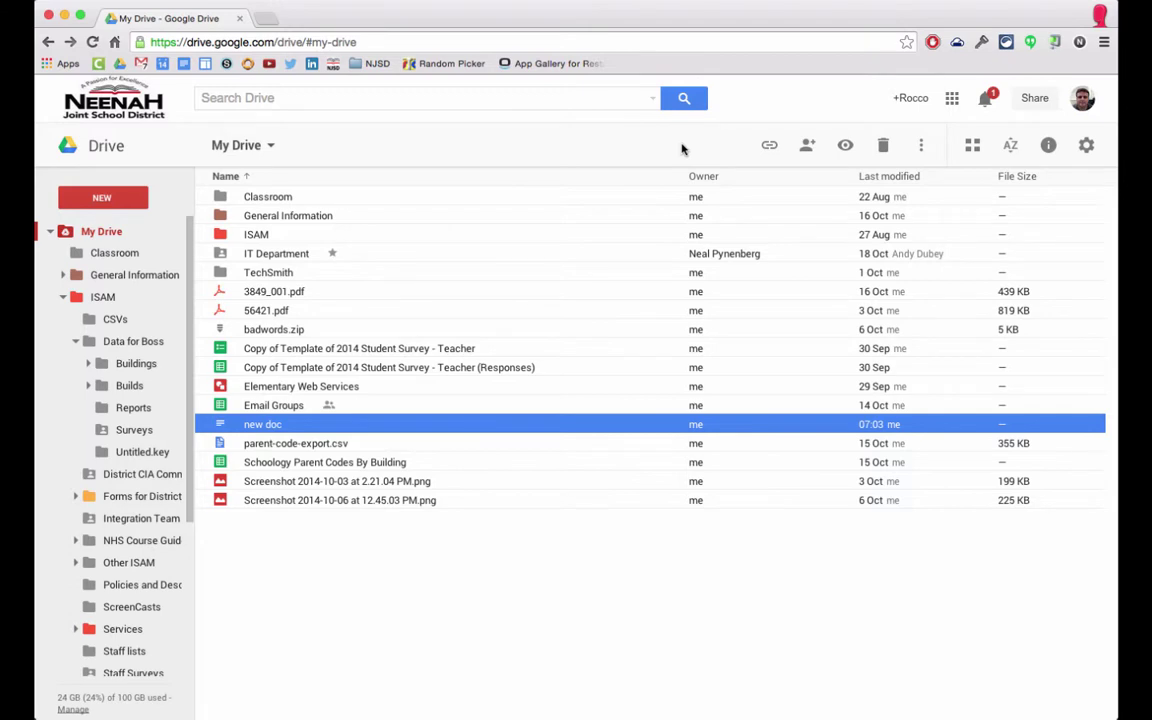